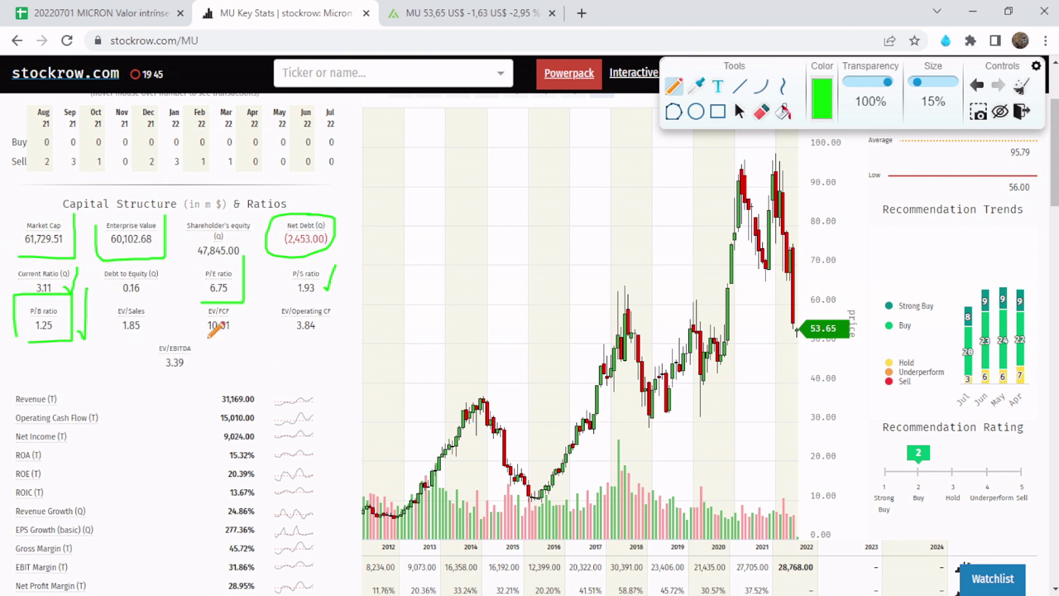
Bracket and tick the EV/FCF ratio in green, mark the margin figures below it, and clear all drawings
mouse_move(202, 338)
left_mouse_down()
mouse_move(238, 334)
mouse_move(238, 305)
left_mouse_up()
left_click_drag(242, 315, 244, 316)
scroll(226, 338, "down", 3)
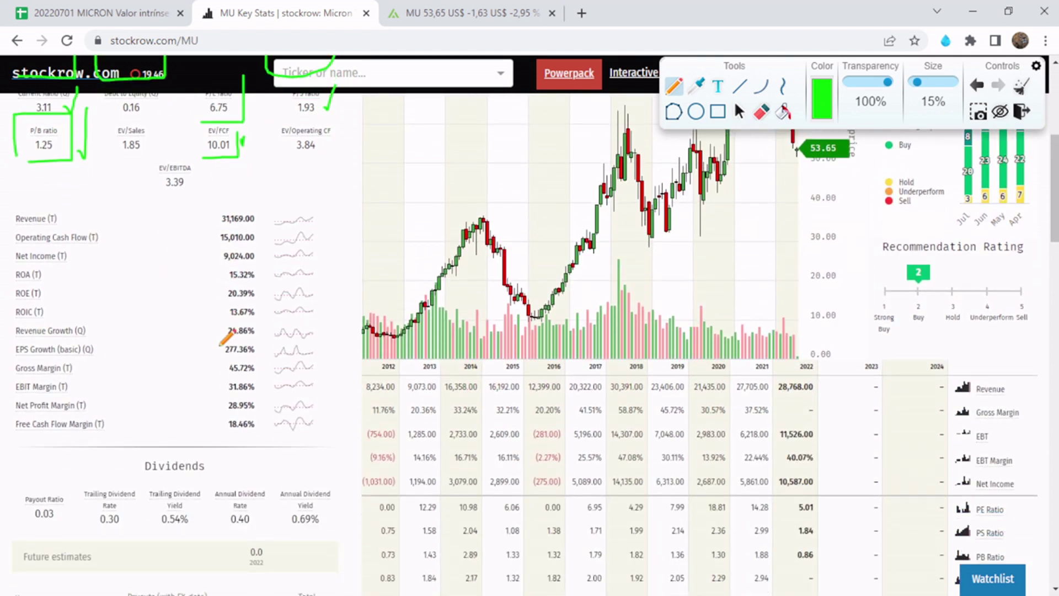
scroll(224, 339, "down", 1)
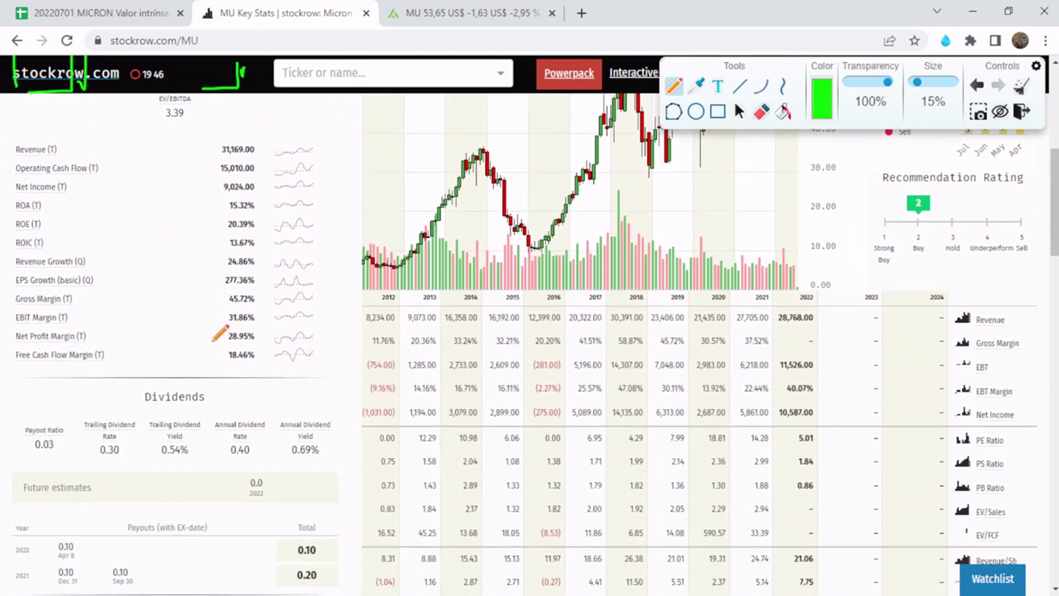
left_click_drag(216, 390, 231, 369)
scroll(237, 376, "up", 7)
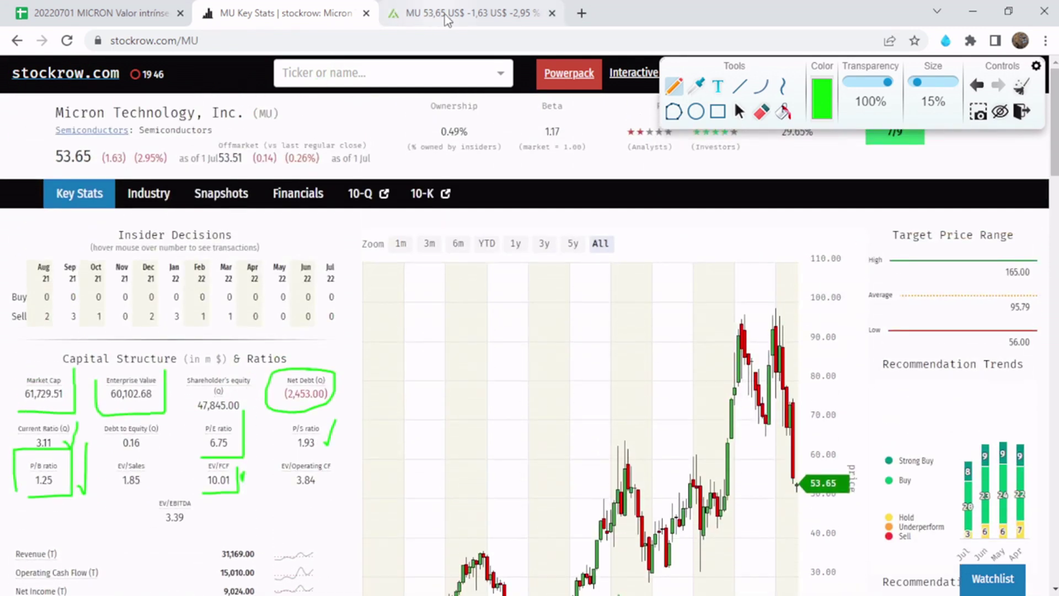
left_click(1014, 85)
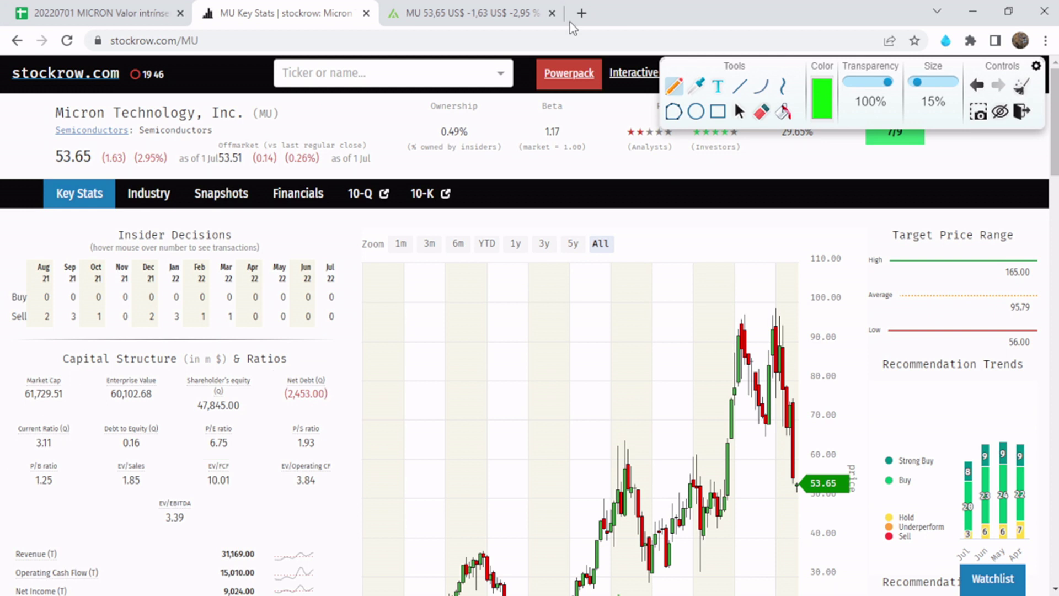
Switch to Micron's financials on TIKR and examine the annual income statement from revenues to operating margins
left_click(519, 17)
scroll(839, 418, "down", 3)
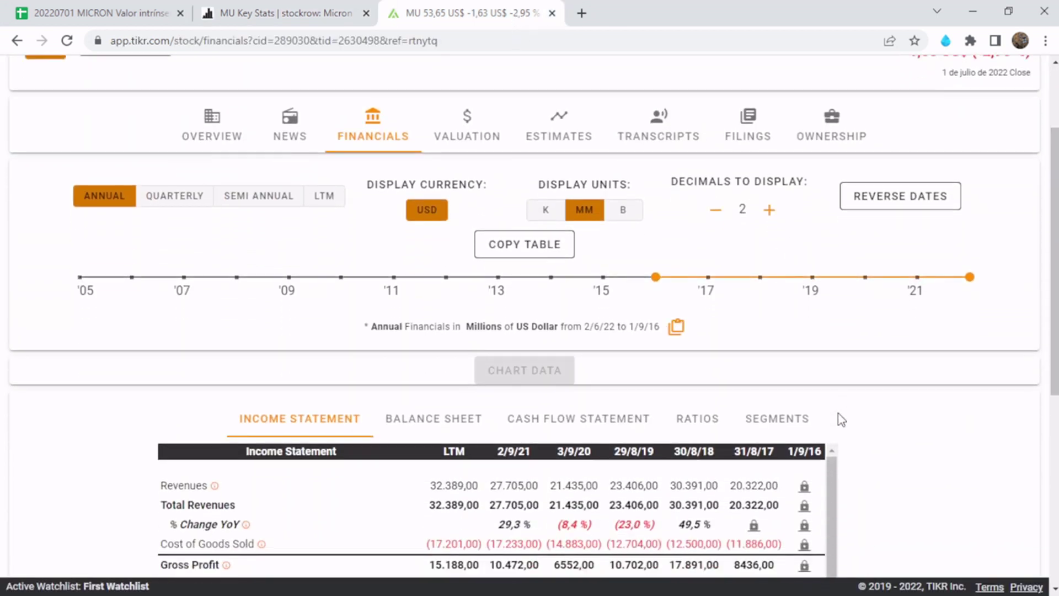
scroll(840, 419, "down", 1)
scroll(836, 419, "up", 3)
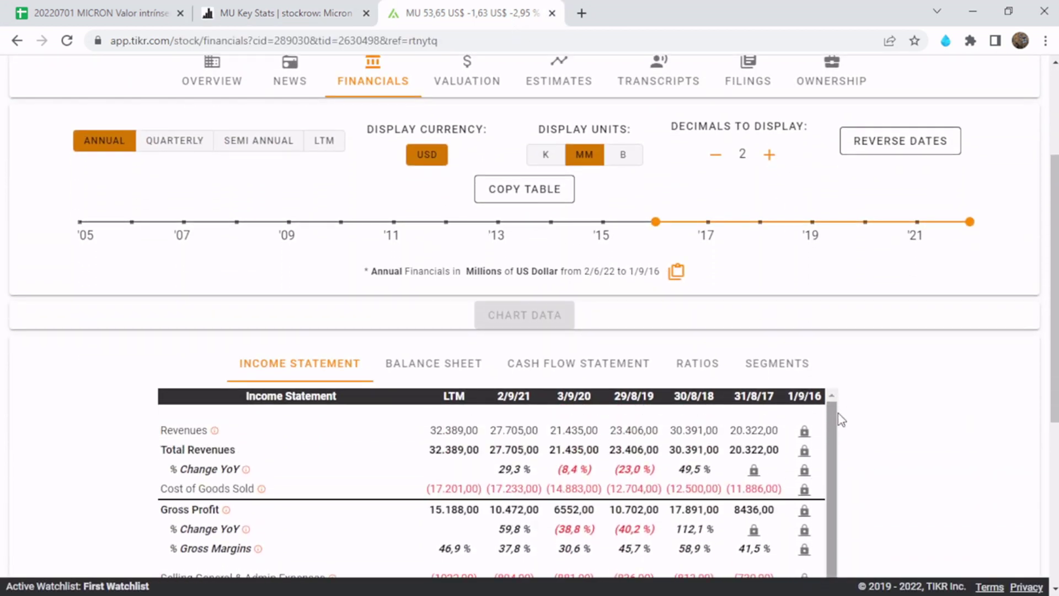
left_click_drag(1055, 363, 1047, 454)
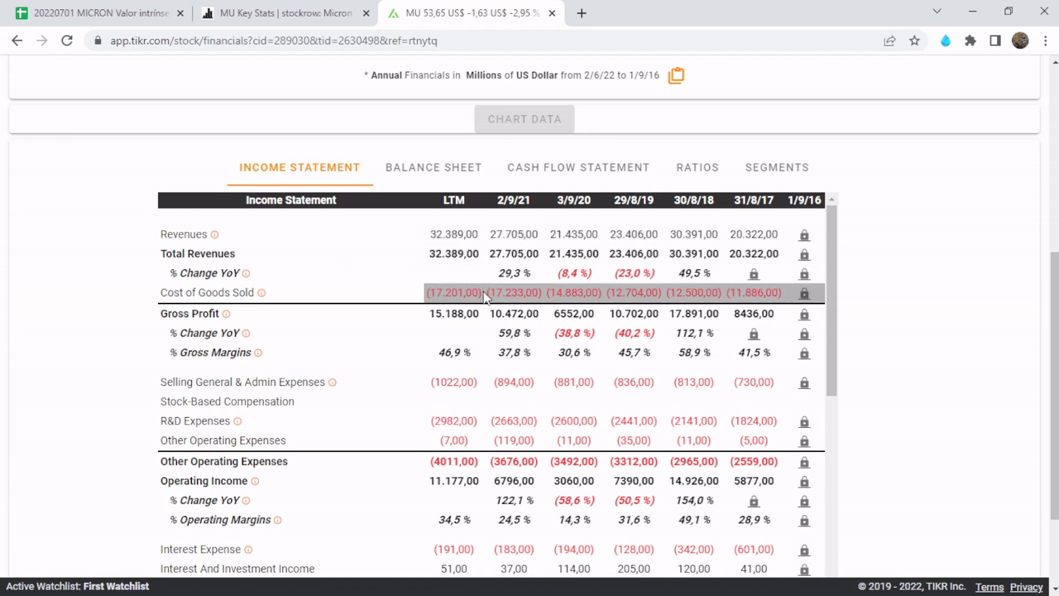
Examine Micron's balance sheet, comparing total assets with total liabilities and reviewing equity, cash and short-term investments
left_click(439, 174)
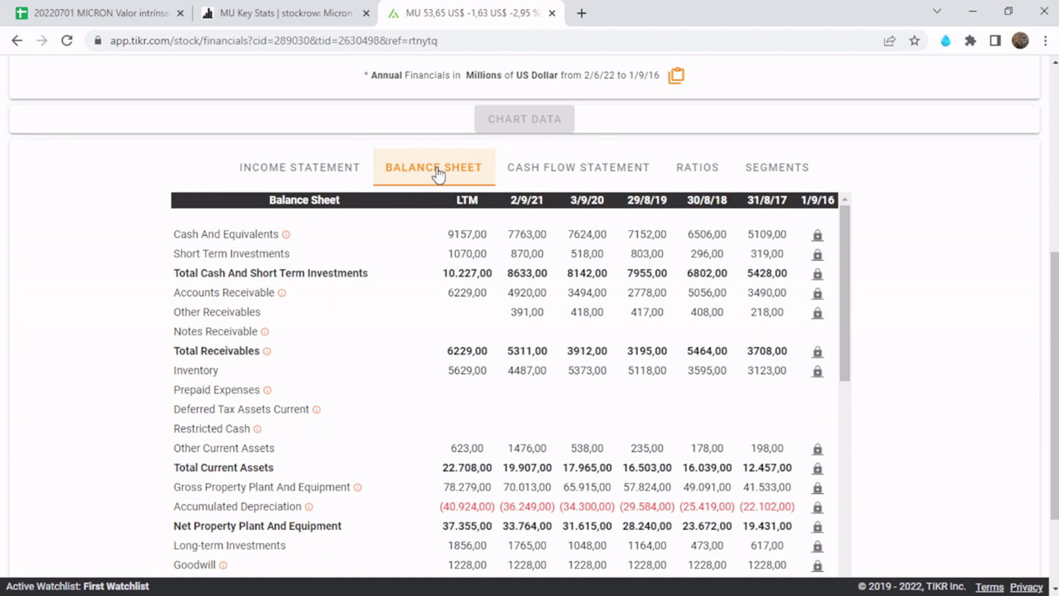
scroll(529, 354, "down", 1)
scroll(529, 354, "down", 3)
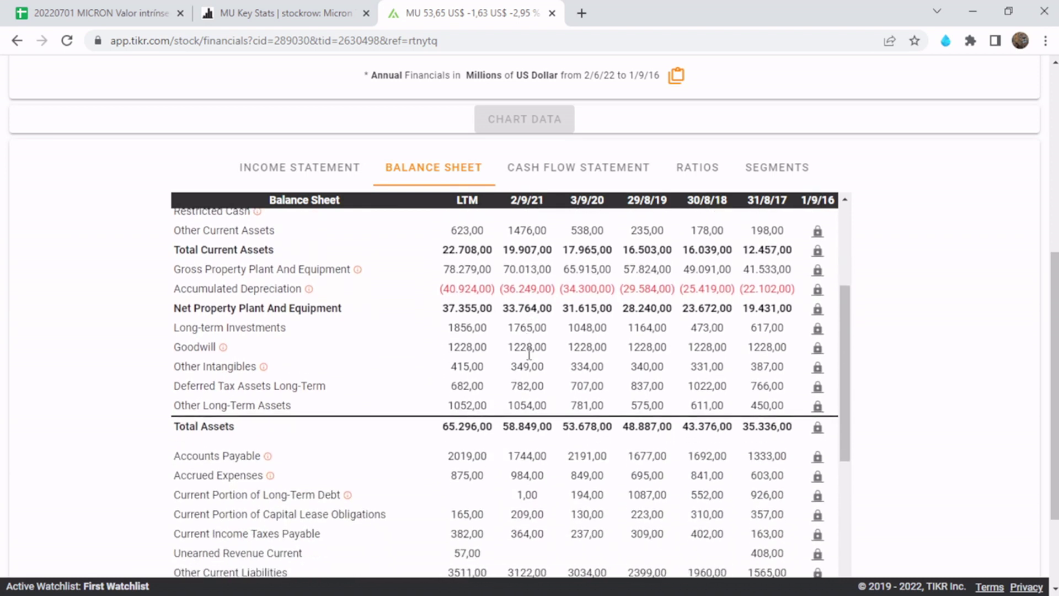
scroll(529, 354, "down", 2)
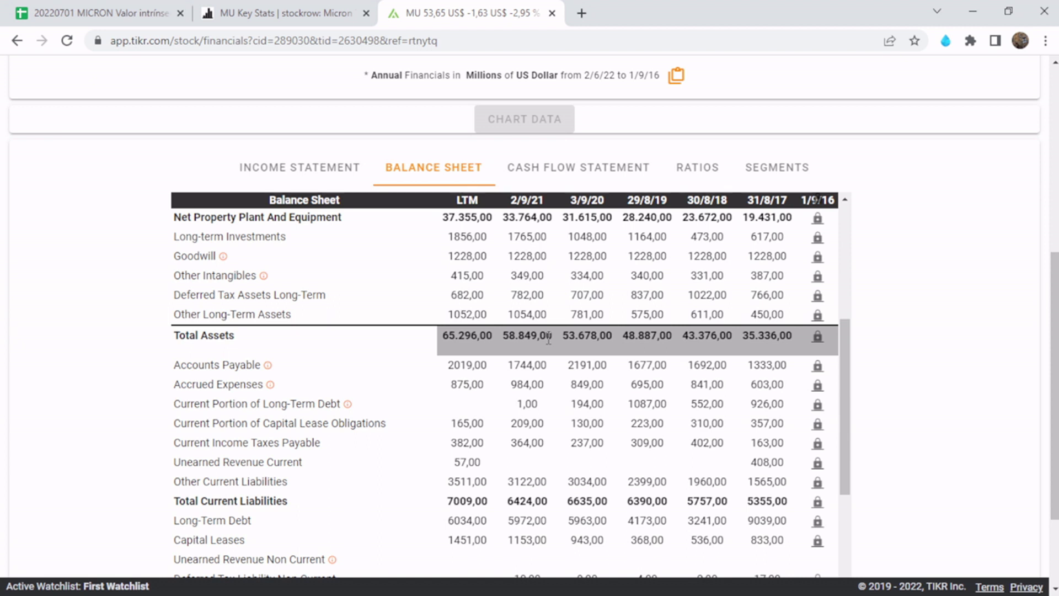
scroll(548, 339, "down", 4)
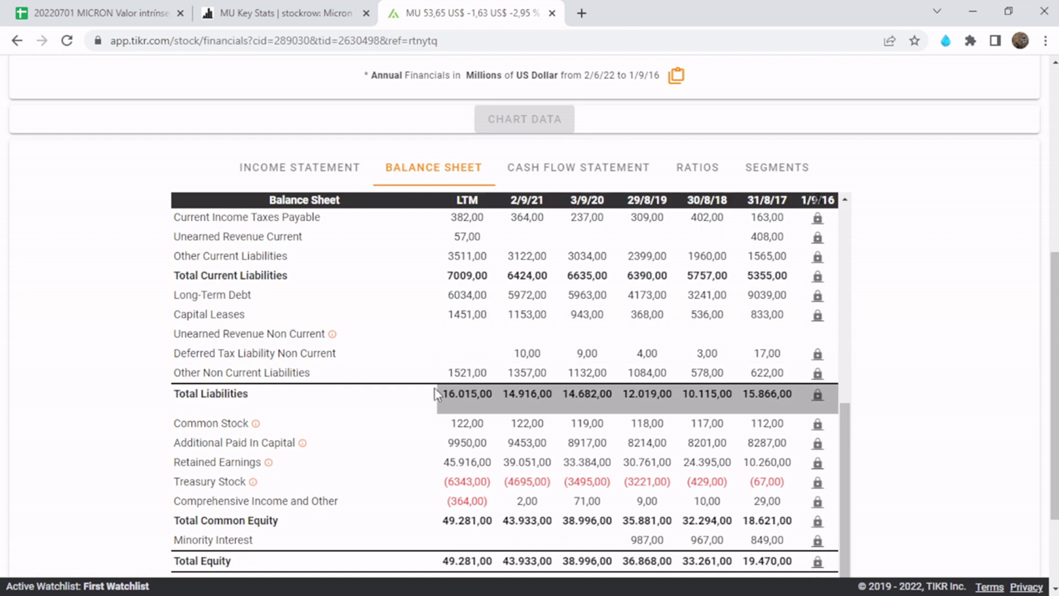
scroll(502, 405, "up", 1)
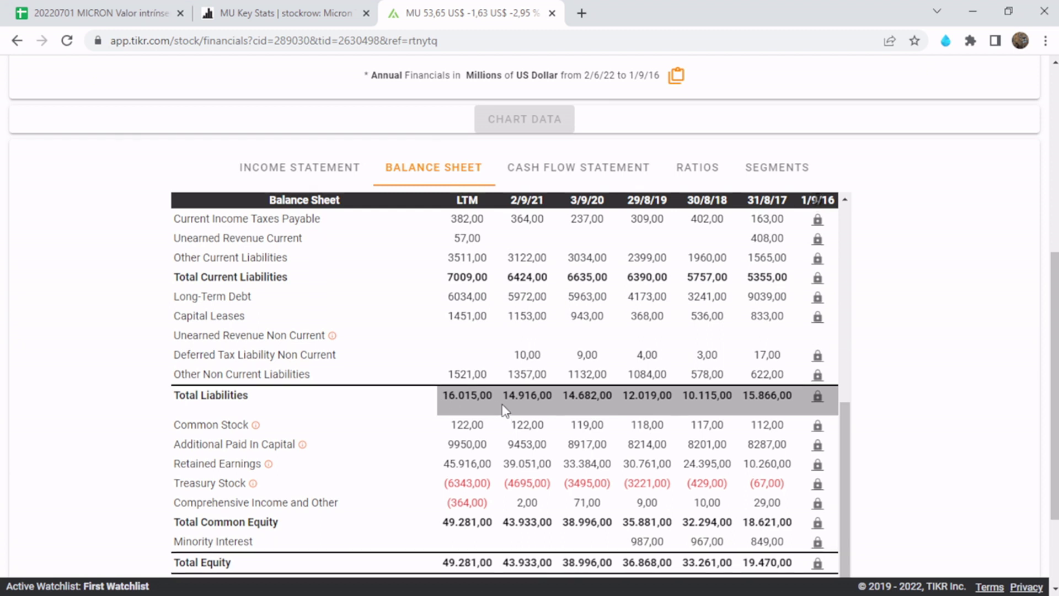
scroll(502, 410, "up", 3)
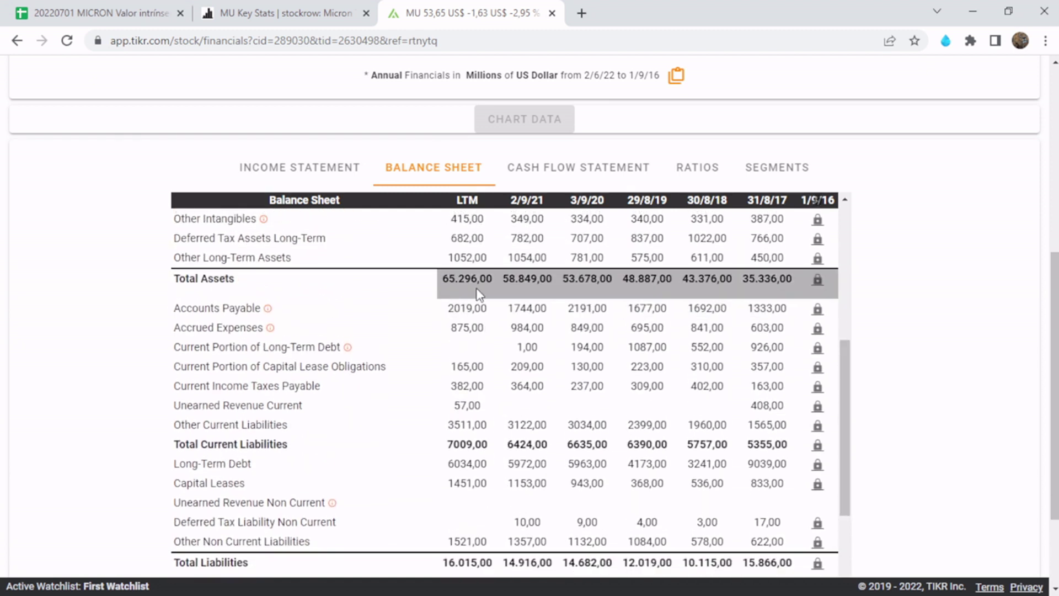
scroll(478, 298, "down", 6)
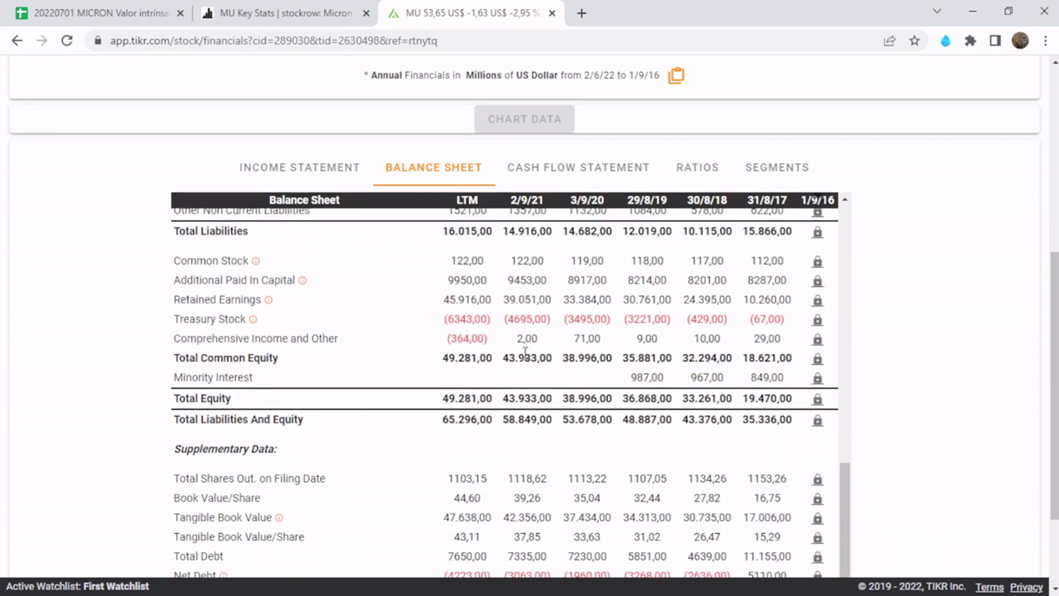
scroll(526, 352, "up", 10)
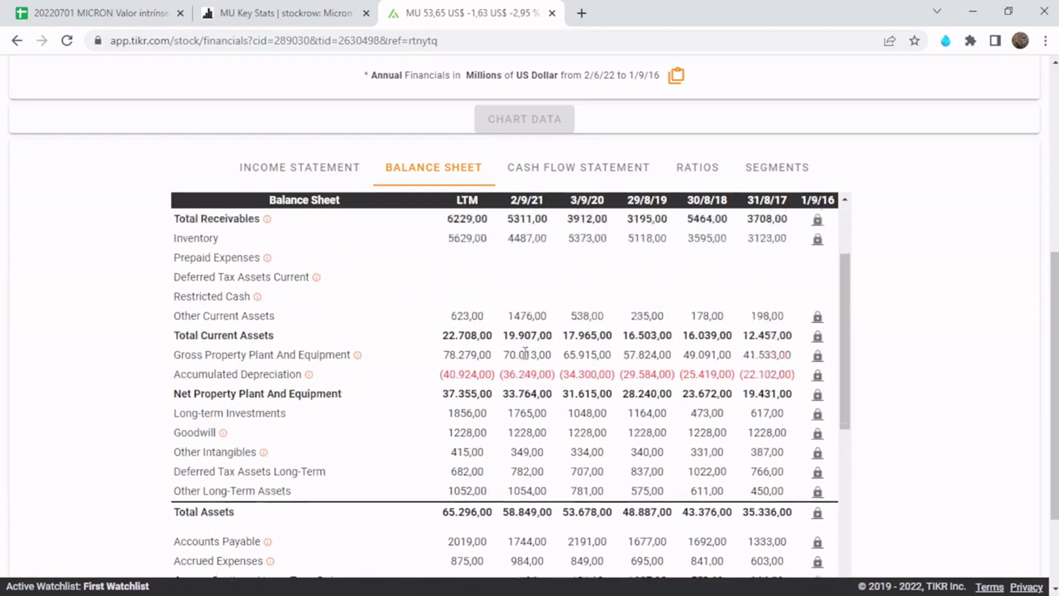
scroll(526, 352, "up", 3)
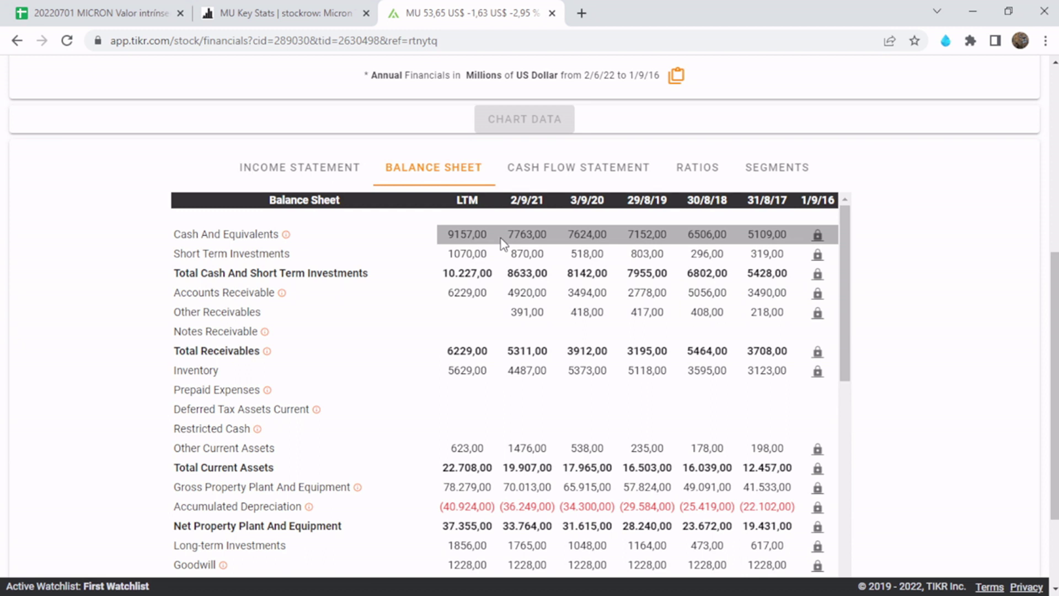
Return to Micron's key stats on stockrow and look through the figures further down the page
left_click(325, 17)
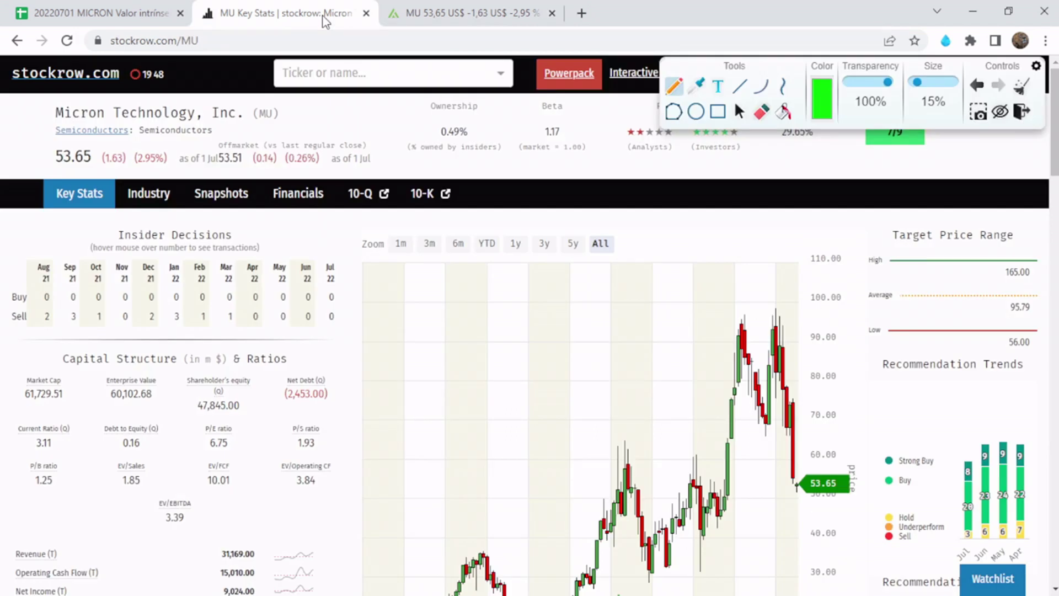
scroll(524, 293, "down", 8)
scroll(517, 301, "down", 2)
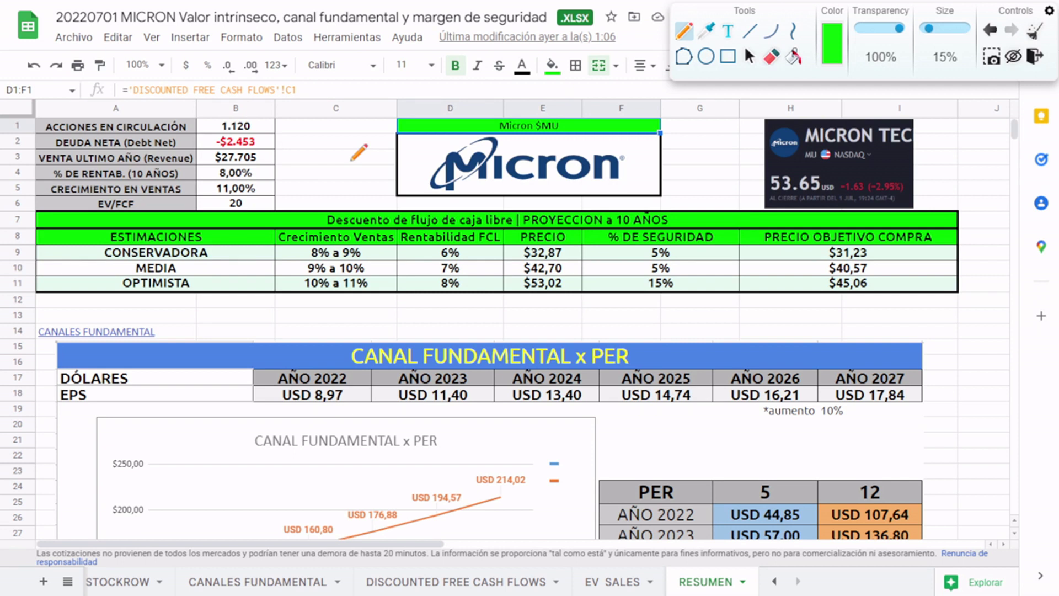
Draw green arrows pointing to the discounted cash flow table and the CANAL FUNDAMENTAL x PER heading, and clear them
mouse_move(348, 147)
left_mouse_down()
mouse_move(333, 190)
mouse_move(354, 185)
mouse_move(335, 182)
left_mouse_up()
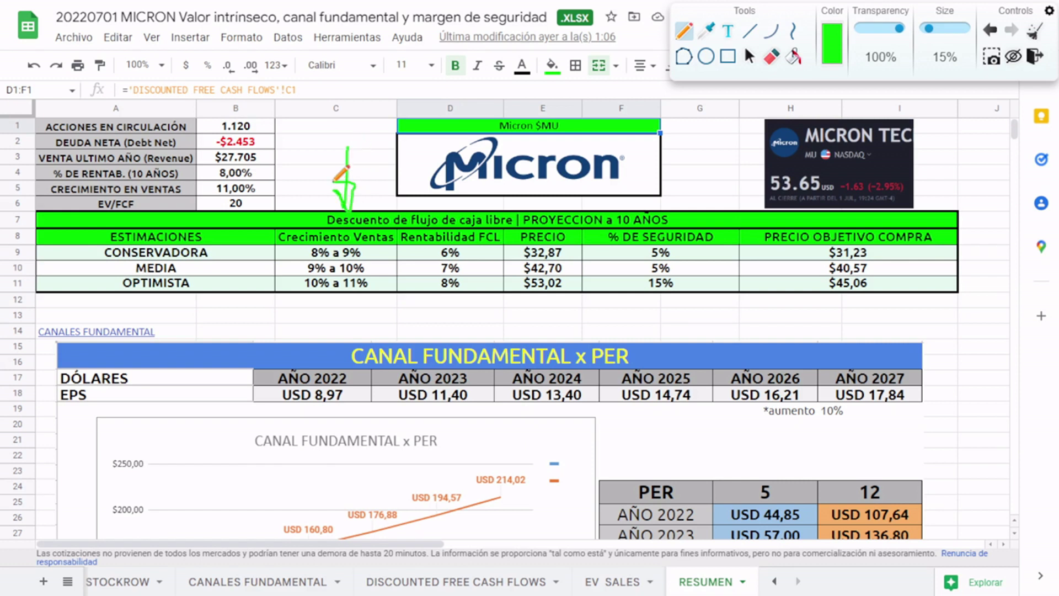
left_click_drag(320, 303, 425, 347)
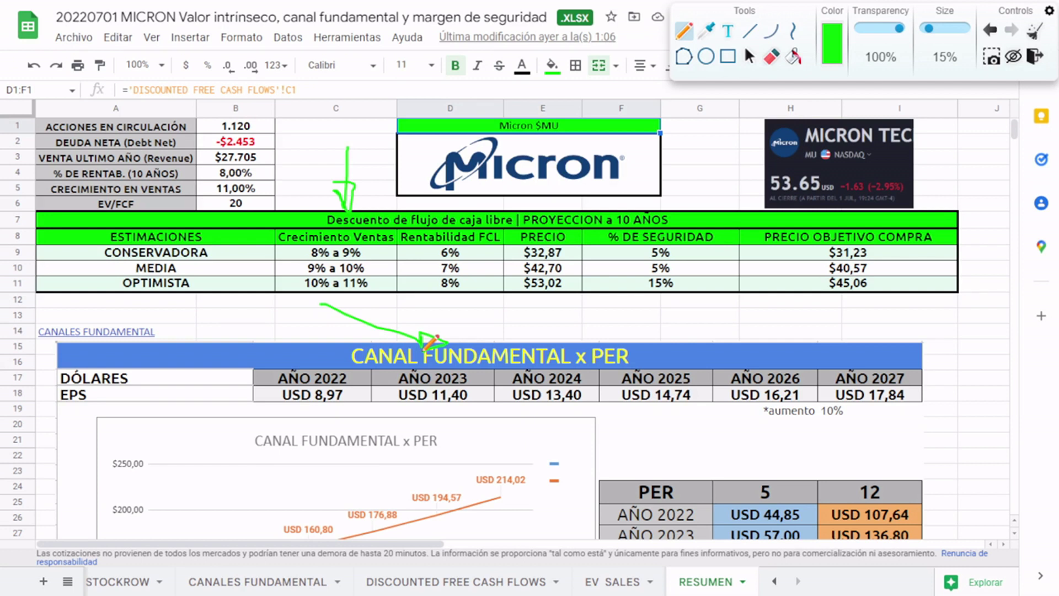
left_click(1034, 33)
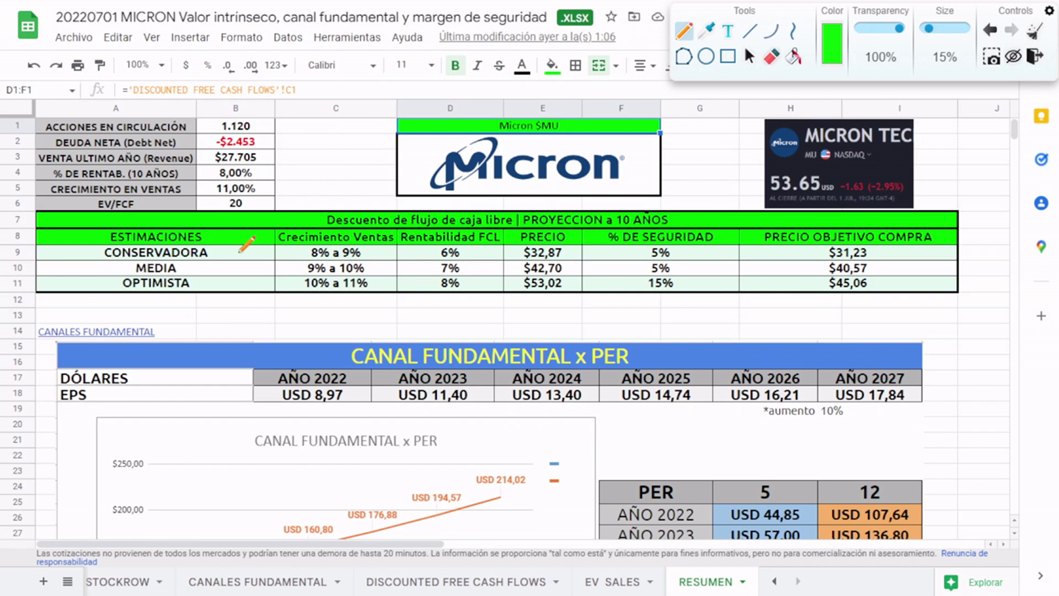
Mark the CONSERVADORA row from sales growth to target purchase price, link it to the current share price, and clear the marks
left_click_drag(235, 253, 296, 253)
left_click_drag(369, 256, 388, 250)
mouse_move(429, 252)
left_mouse_down()
mouse_move(413, 251)
mouse_move(423, 252)
left_mouse_up()
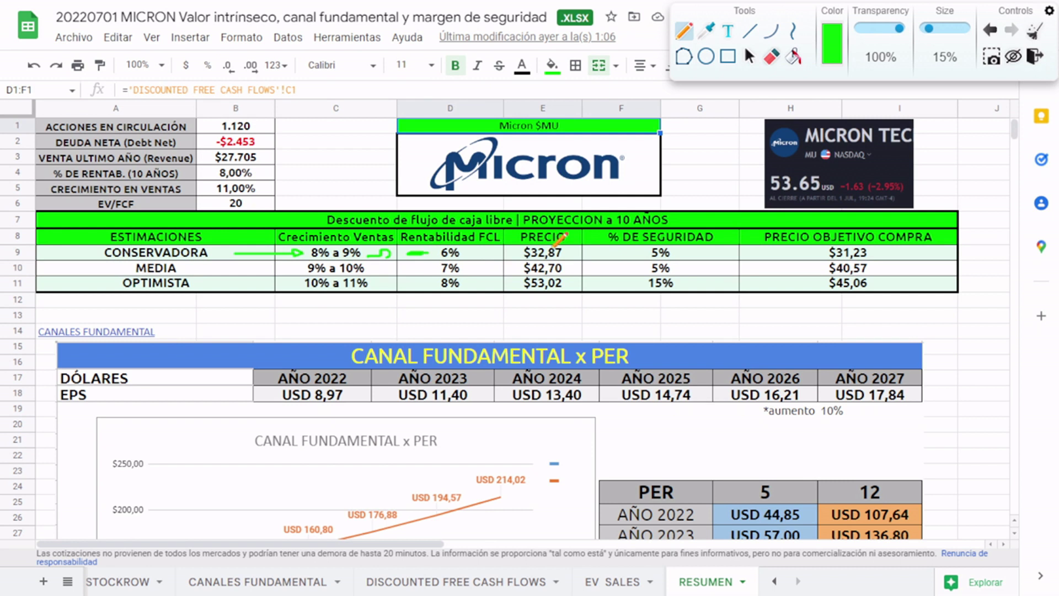
left_click_drag(513, 245, 580, 244)
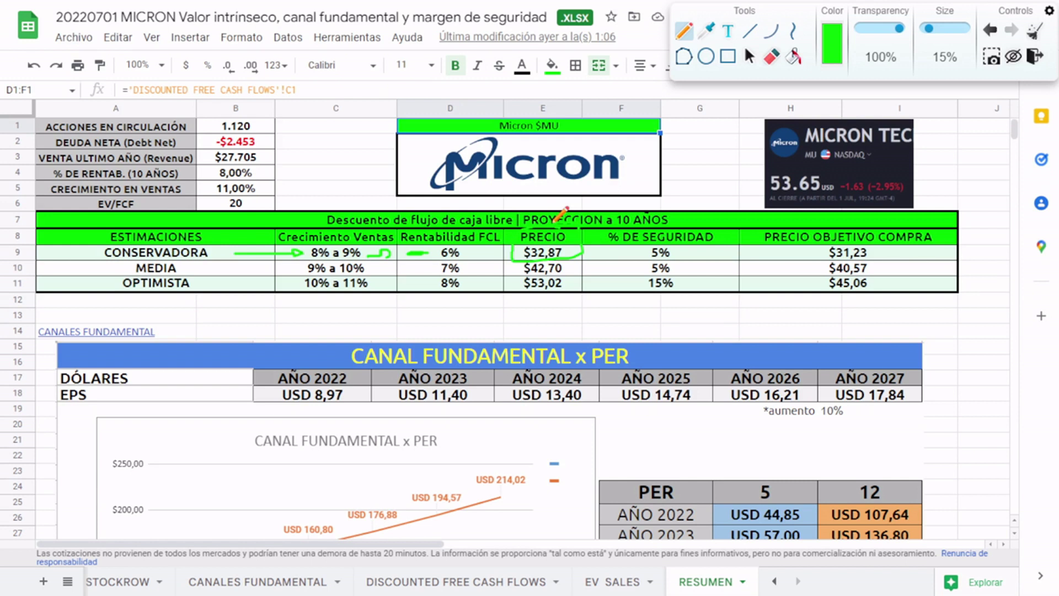
left_click_drag(619, 254, 772, 254)
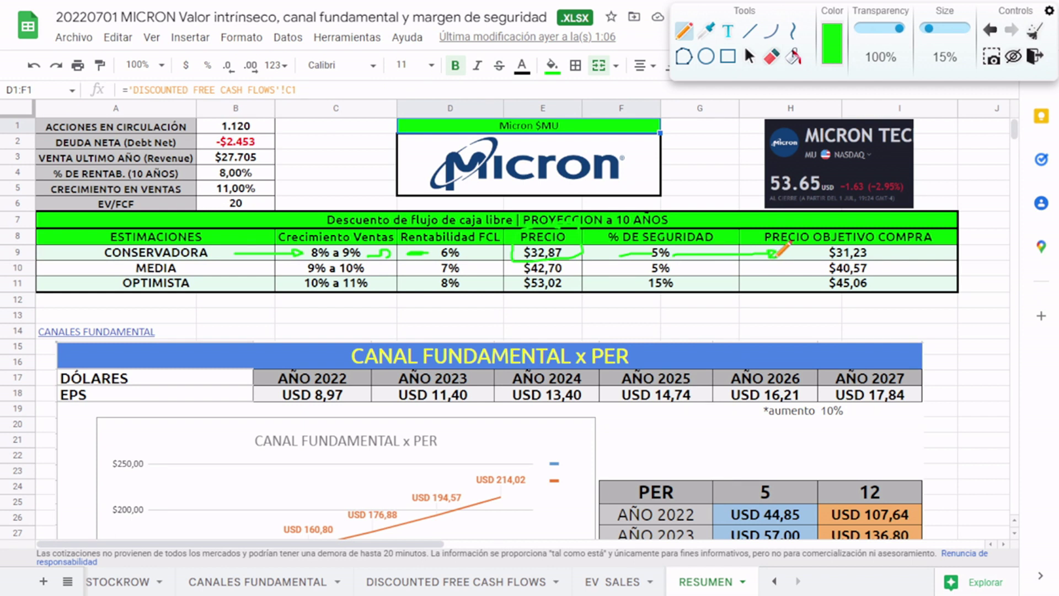
mouse_move(927, 256)
left_mouse_down()
mouse_move(939, 161)
mouse_move(919, 161)
mouse_move(932, 168)
left_mouse_up()
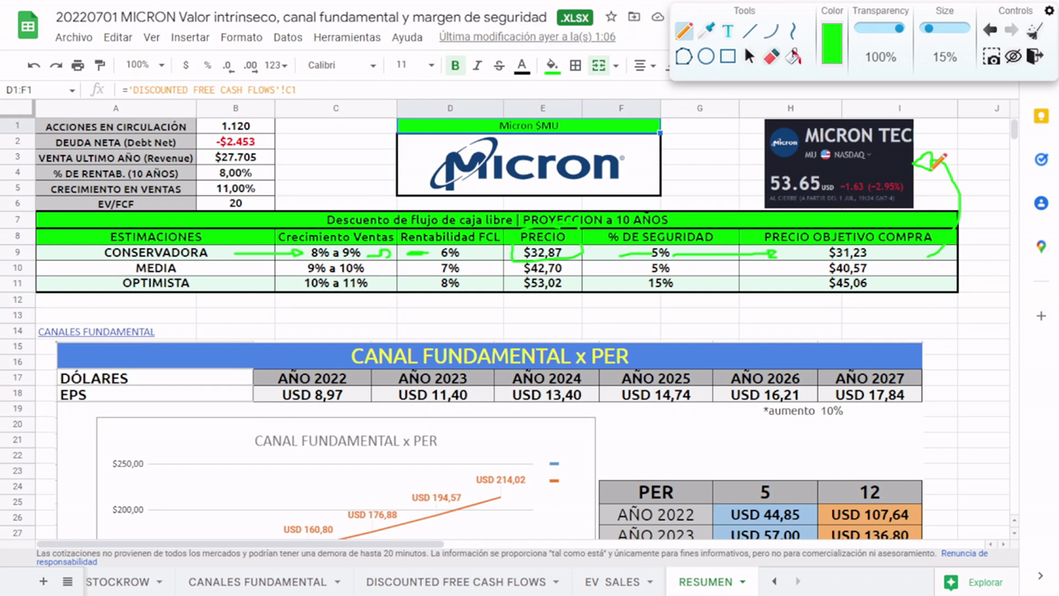
left_click(1033, 33)
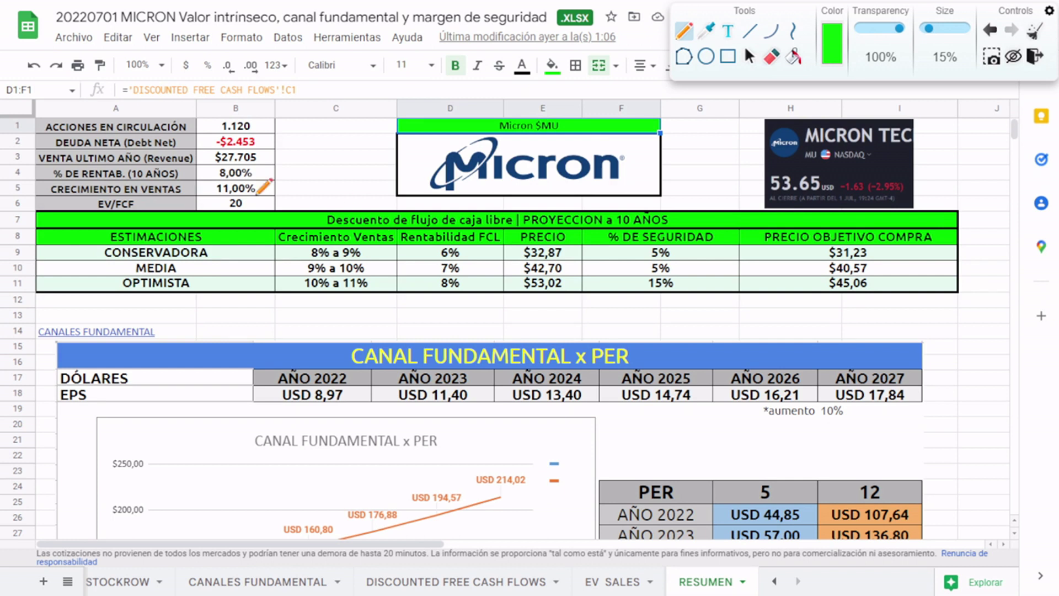
Draw arrows along the MEDIA row from sales growth through to the target purchase price, and clear the marks
left_click_drag(223, 271, 292, 270)
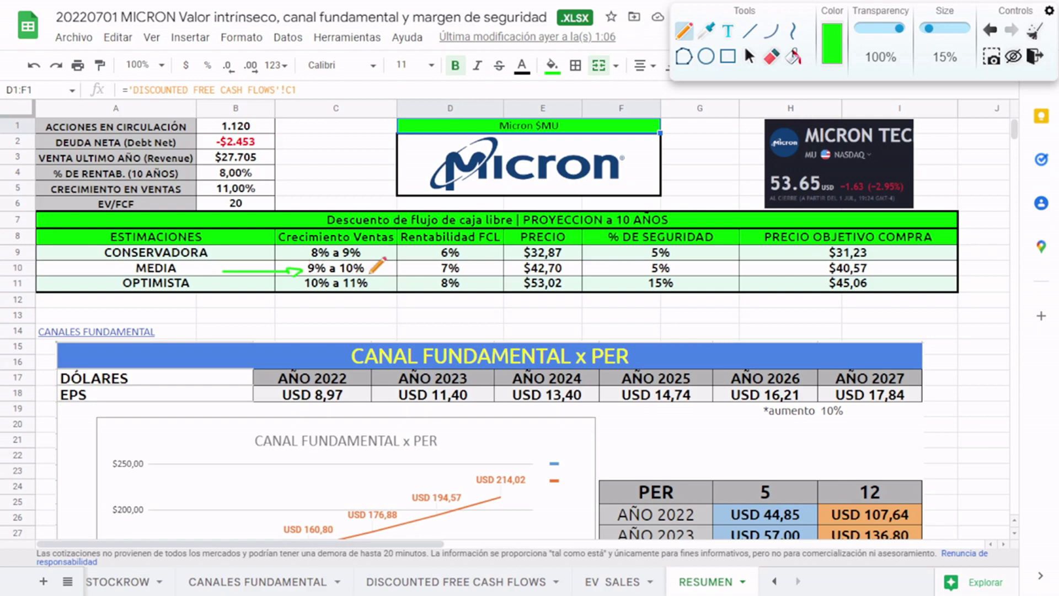
left_click_drag(370, 272, 424, 273)
left_click_drag(465, 270, 512, 265)
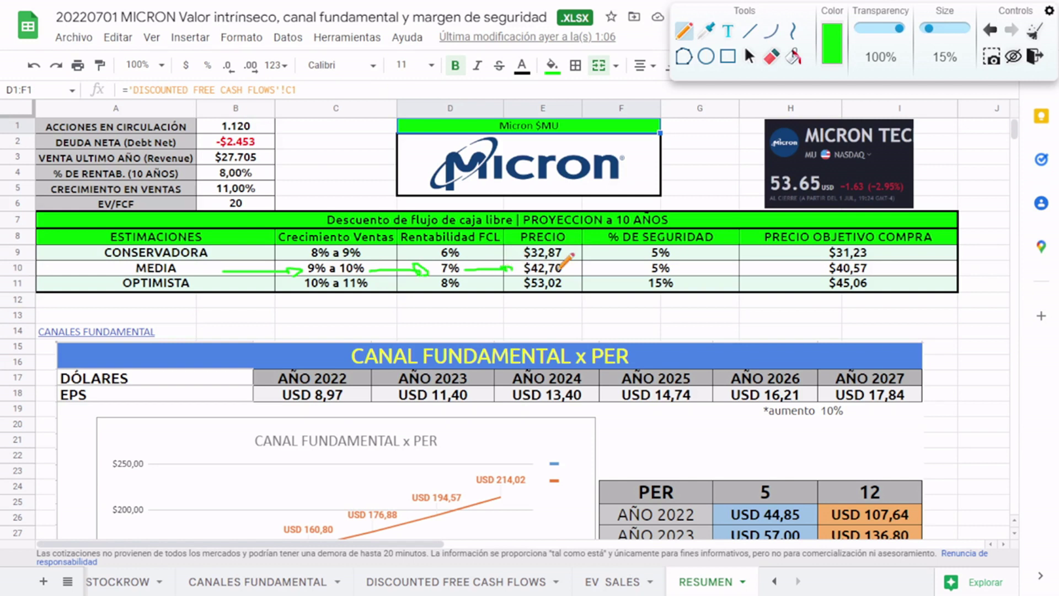
left_click_drag(562, 271, 623, 270)
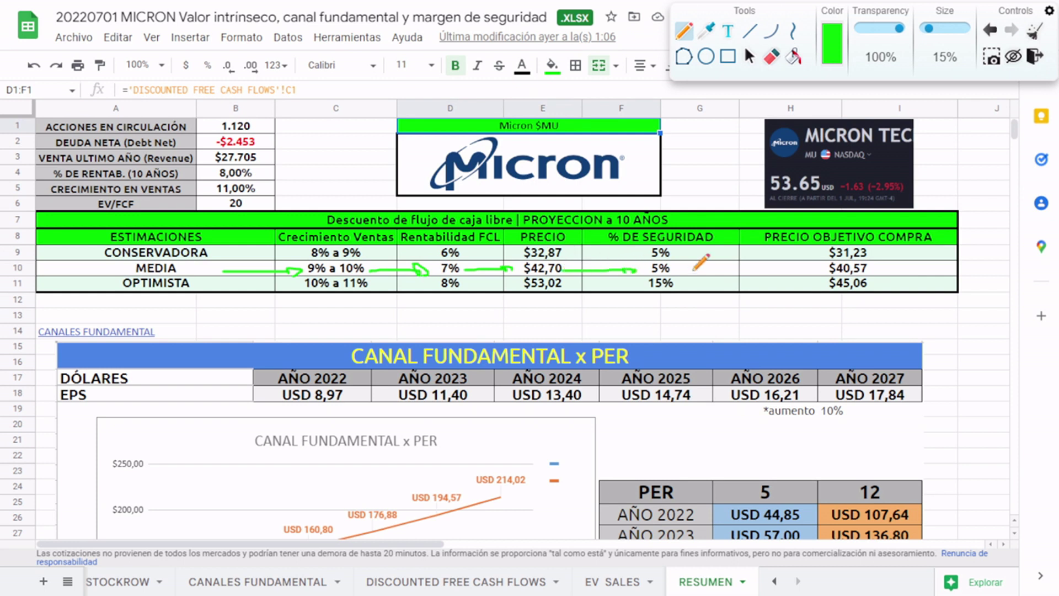
left_click_drag(699, 271, 761, 271)
left_click(1034, 30)
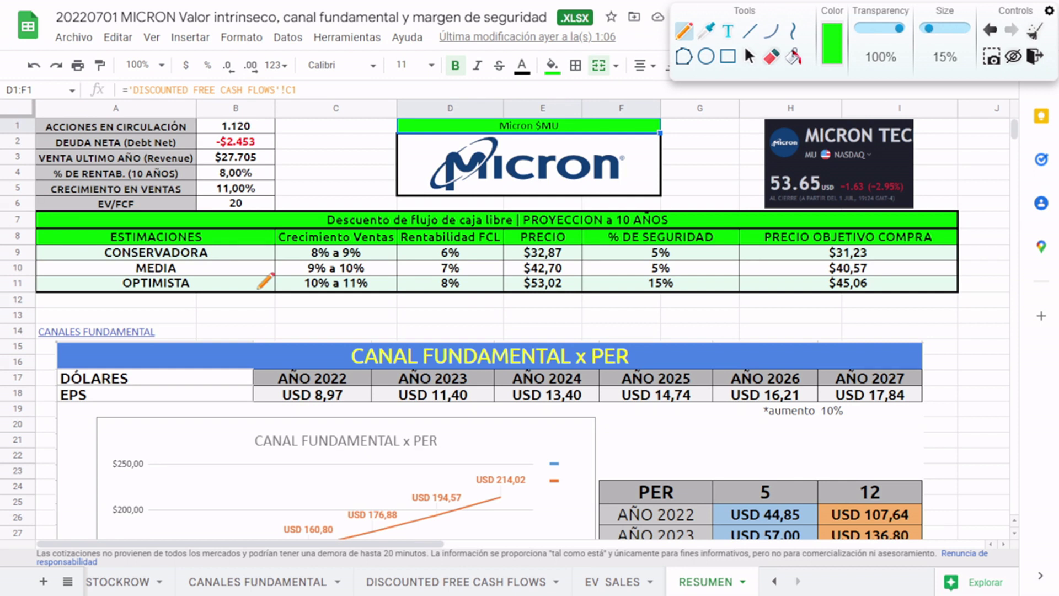
Mark the OPTIMISTA row with arrows, circle its 15% safety margin and the current share price, and clear the marks
mouse_move(257, 288)
left_mouse_down()
mouse_move(295, 287)
mouse_move(292, 295)
left_mouse_up()
left_click_drag(352, 293, 370, 291)
left_click_drag(373, 288, 418, 287)
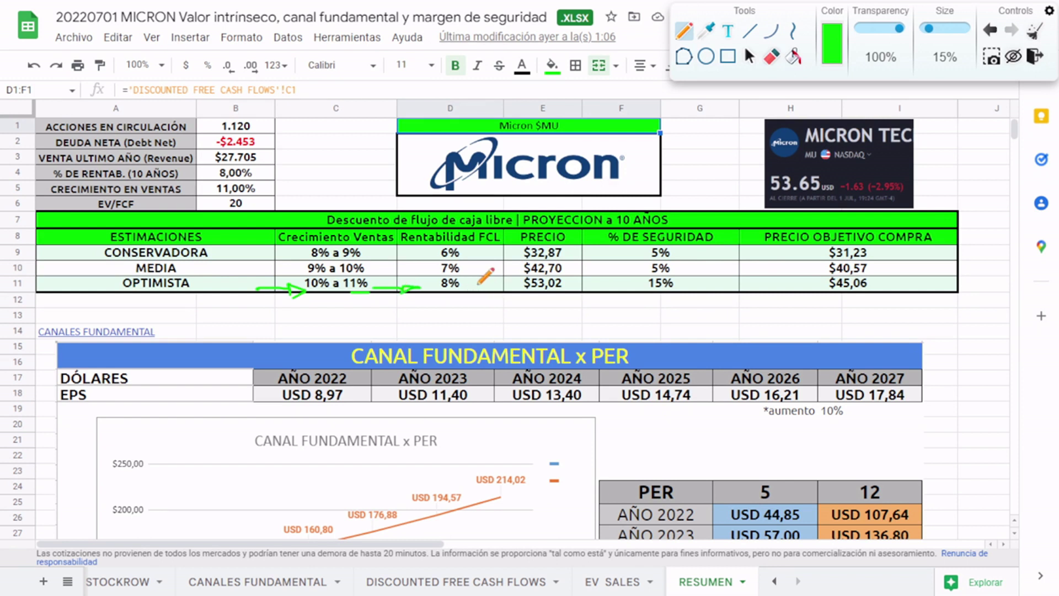
left_click_drag(478, 285, 506, 283)
mouse_move(671, 274)
left_mouse_down()
mouse_move(633, 281)
mouse_move(778, 279)
mouse_move(777, 298)
left_mouse_up()
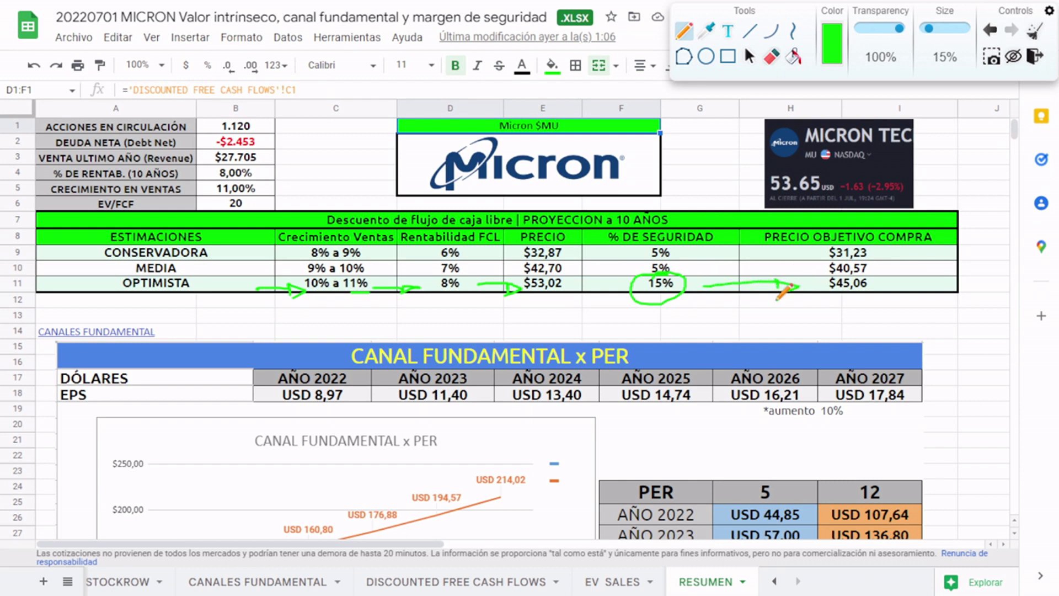
mouse_move(832, 151)
left_mouse_down()
mouse_move(756, 203)
mouse_move(788, 148)
left_mouse_up()
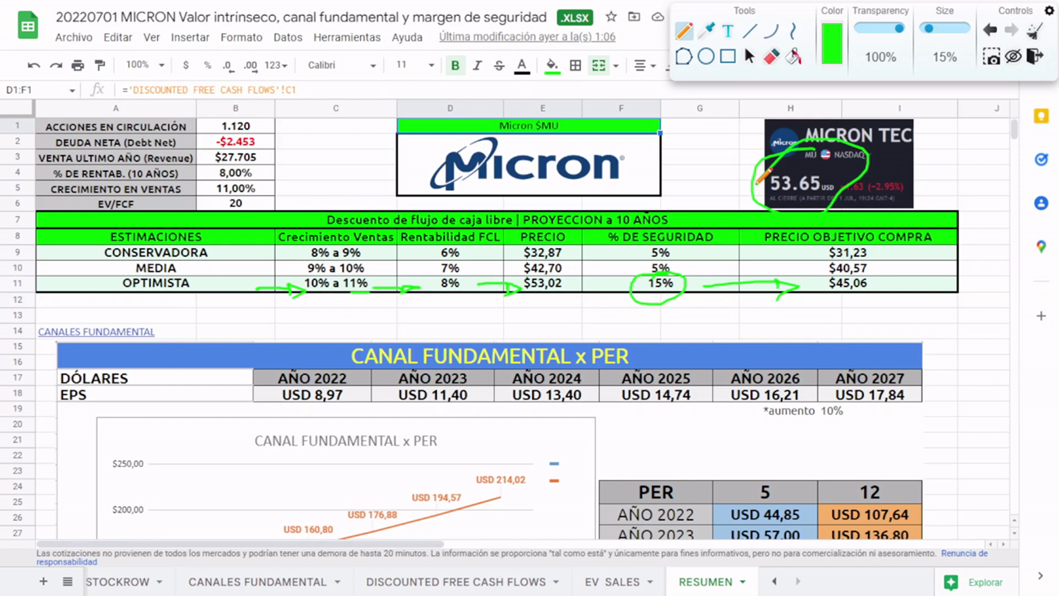
left_click(1034, 31)
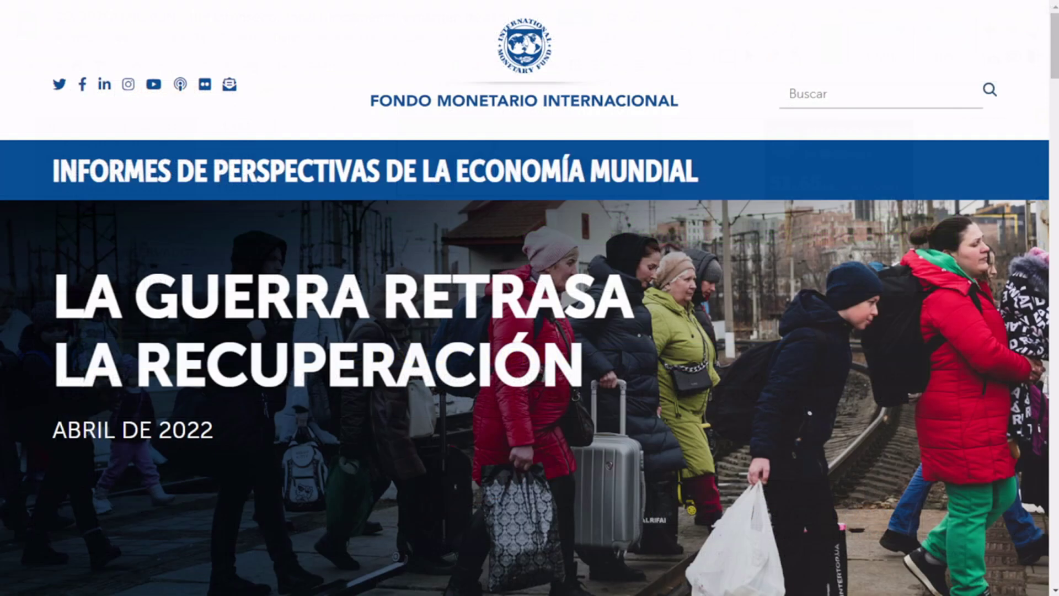
Review the IMF April 2022 World Economic Outlook introduction and its growth projections table by country and region
scroll(526, 297, "down", 4)
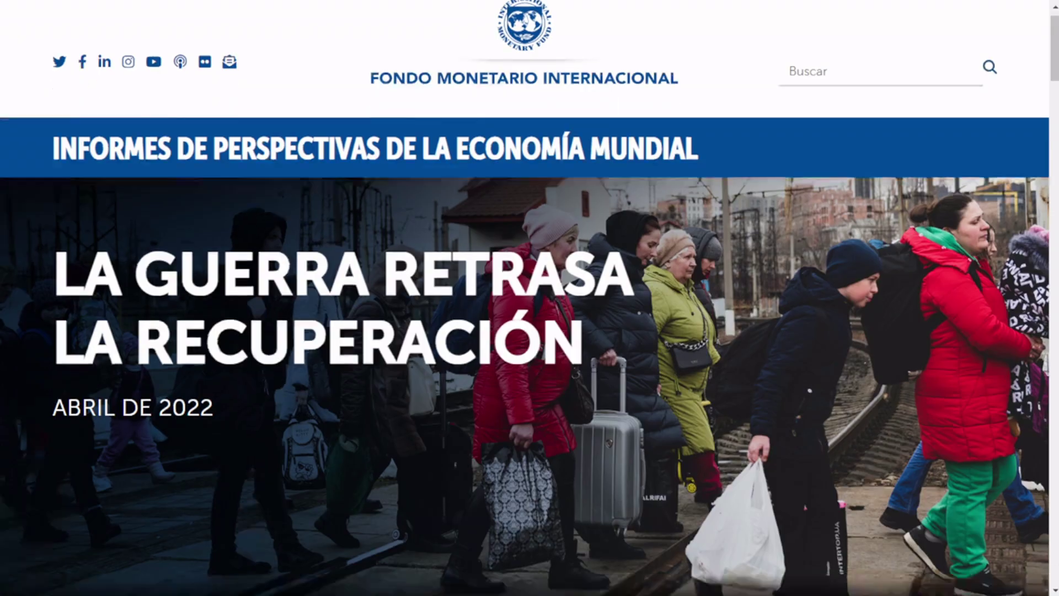
scroll(525, 298, "down", 4)
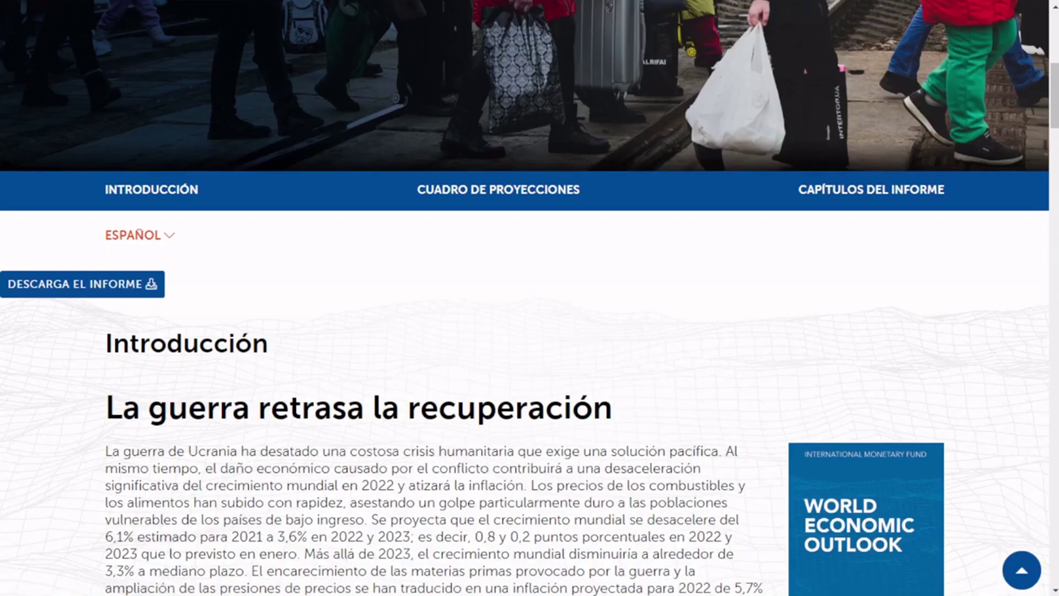
scroll(525, 298, "down", 2)
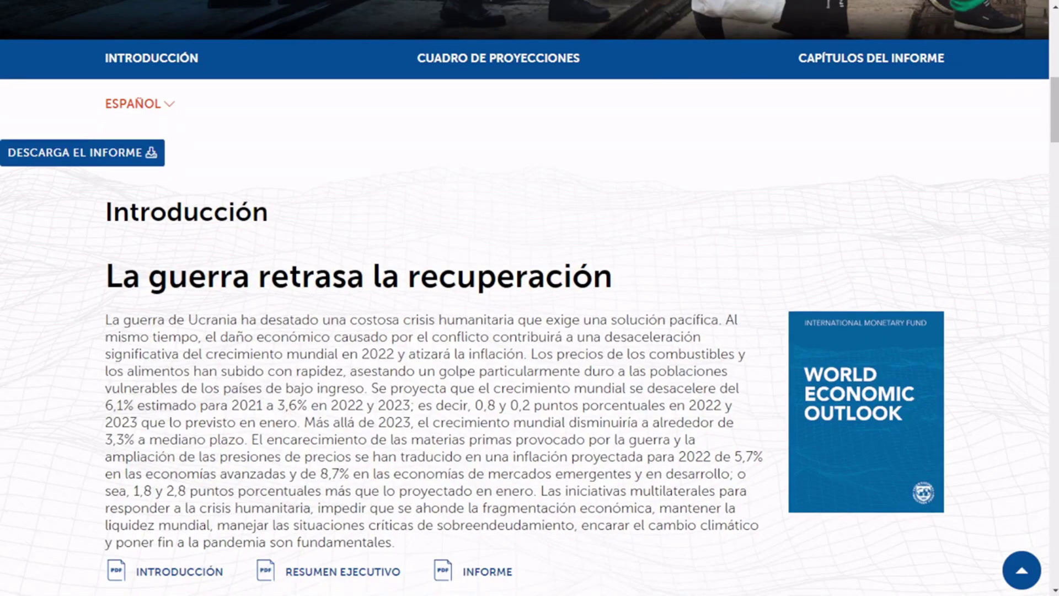
scroll(526, 298, "down", 2)
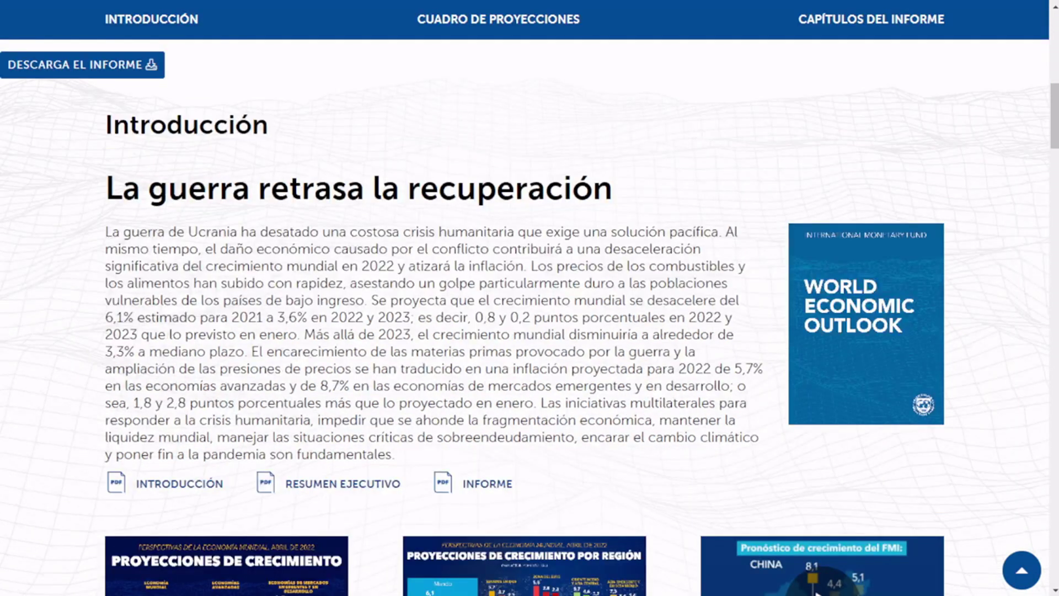
scroll(525, 298, "down", 4)
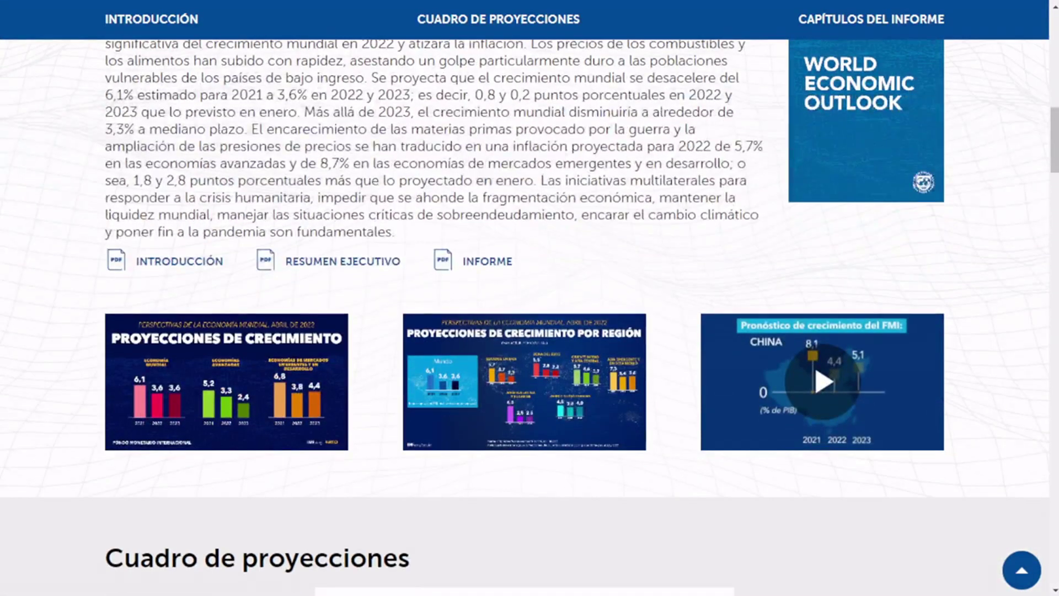
scroll(525, 298, "down", 4)
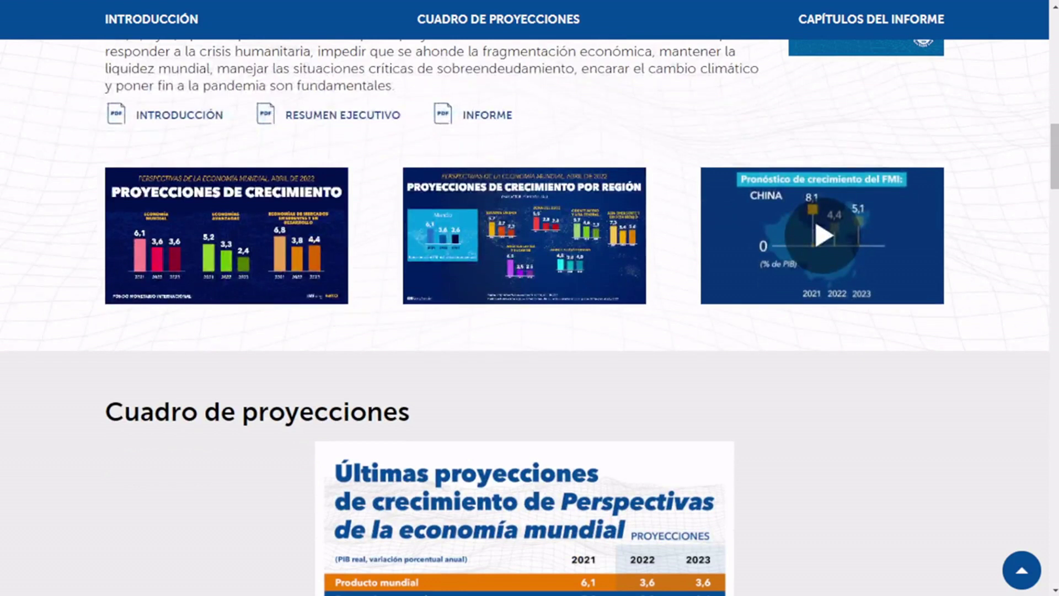
scroll(525, 298, "down", 4)
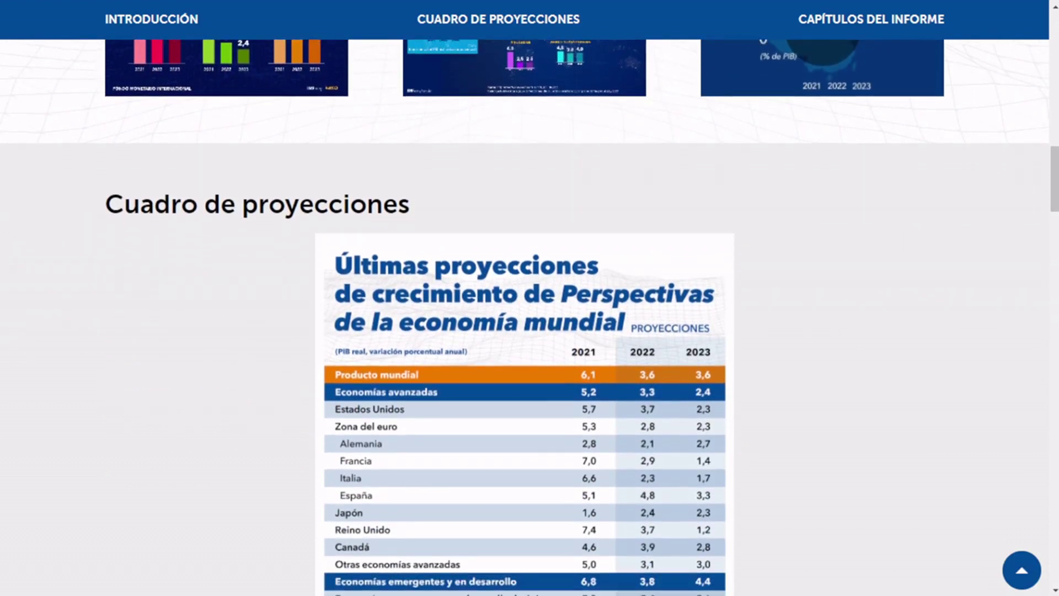
scroll(526, 298, "down", 1)
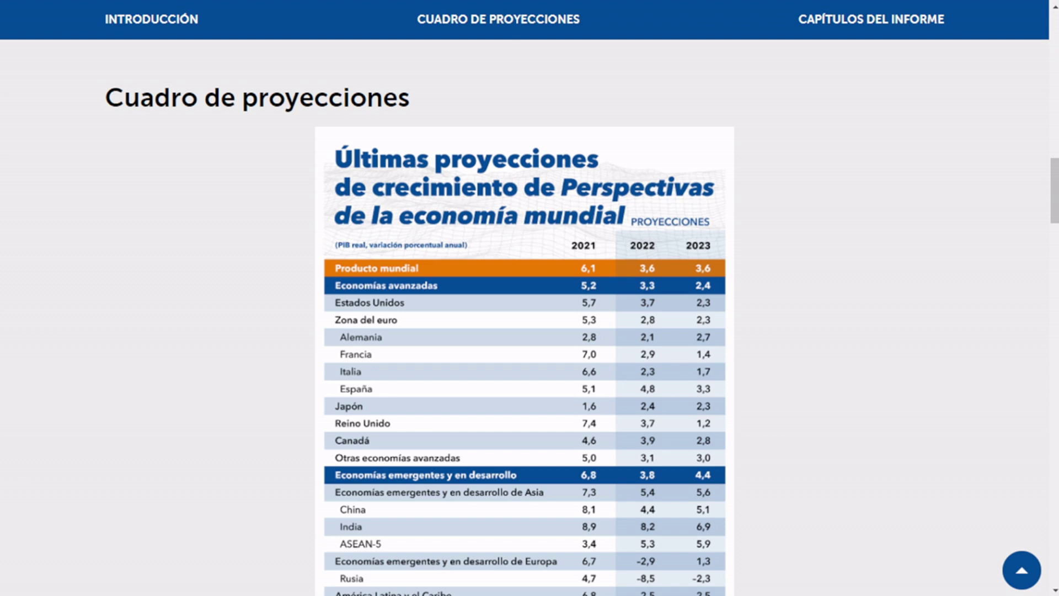
scroll(525, 298, "down", 2)
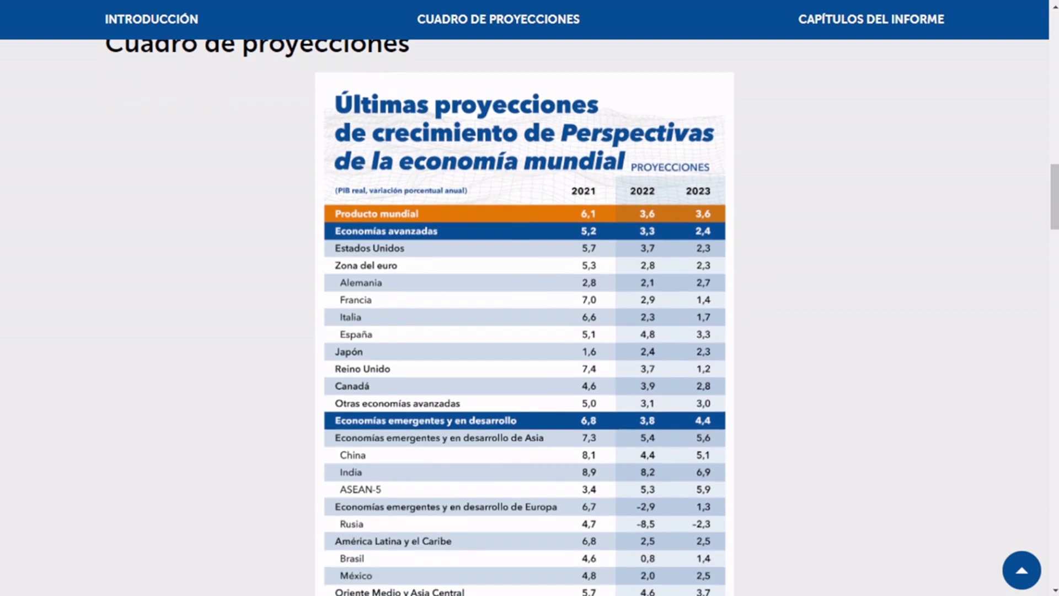
scroll(525, 298, "down", 3)
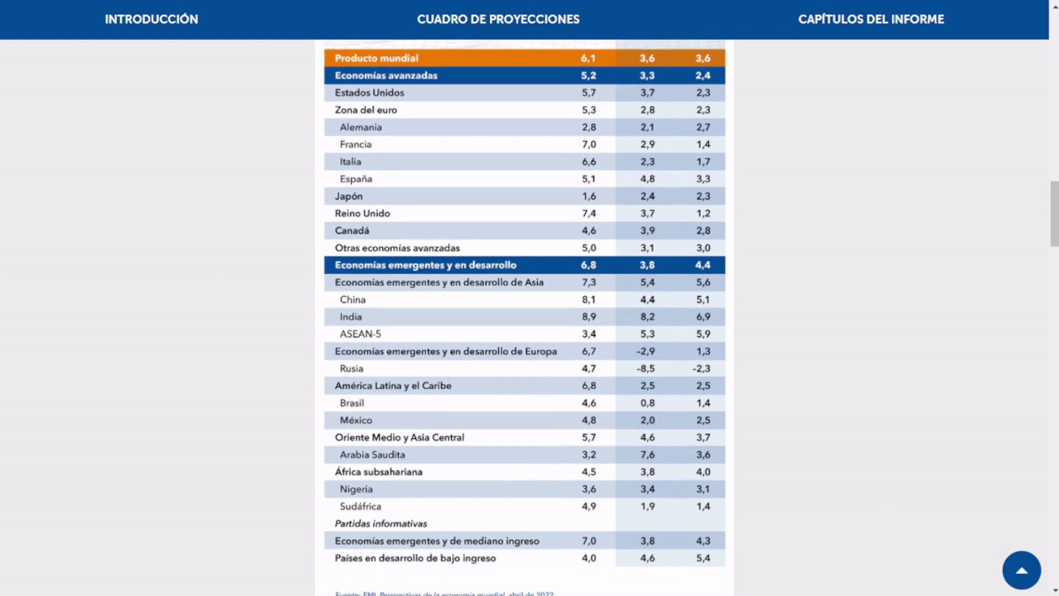
scroll(526, 298, "down", 2)
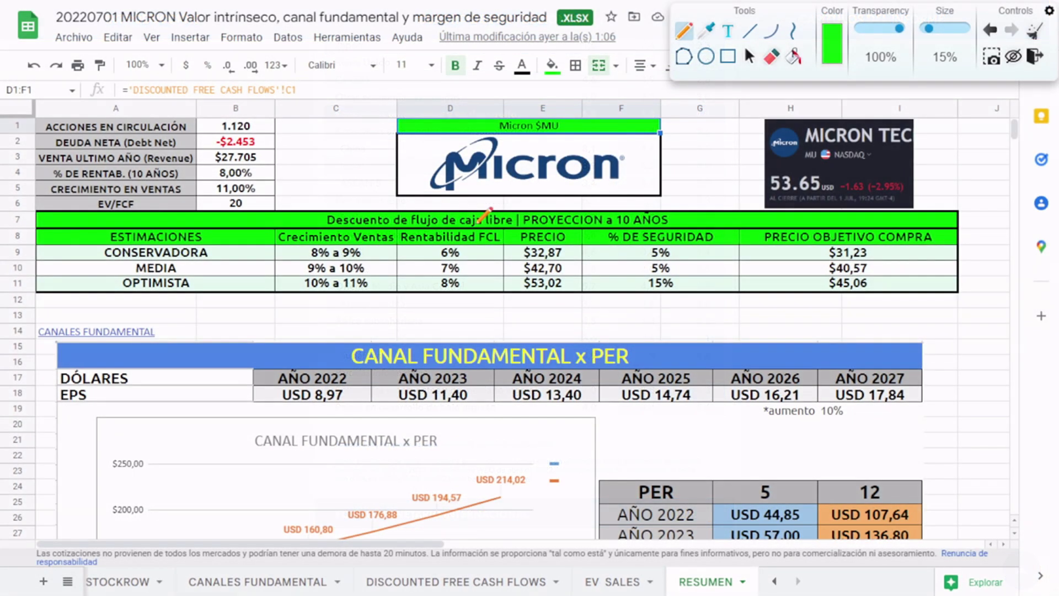
Outline the OPTIMISTA row's 10% to 11% sales growth, 8% FCL profitability and 15% safety margin, and clear the marks
mouse_move(296, 279)
left_mouse_down()
mouse_move(359, 301)
mouse_move(387, 278)
mouse_move(348, 279)
left_mouse_up()
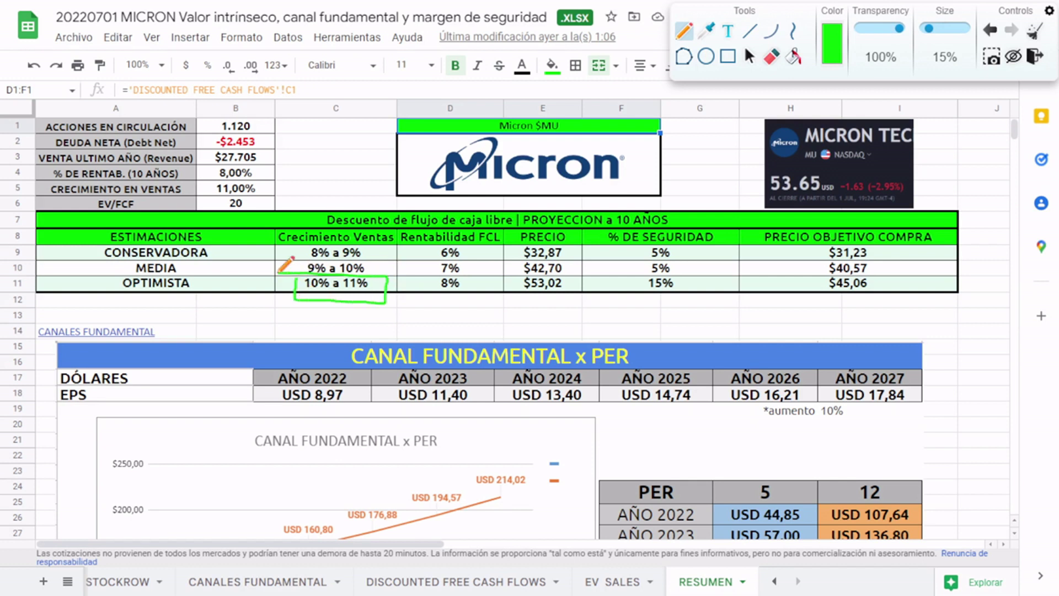
left_click_drag(279, 271, 301, 273)
mouse_move(469, 271)
left_mouse_down()
mouse_move(426, 276)
mouse_move(466, 284)
mouse_move(469, 269)
left_mouse_up()
mouse_move(657, 269)
left_mouse_down()
mouse_move(638, 268)
mouse_move(657, 306)
mouse_move(668, 267)
left_mouse_up()
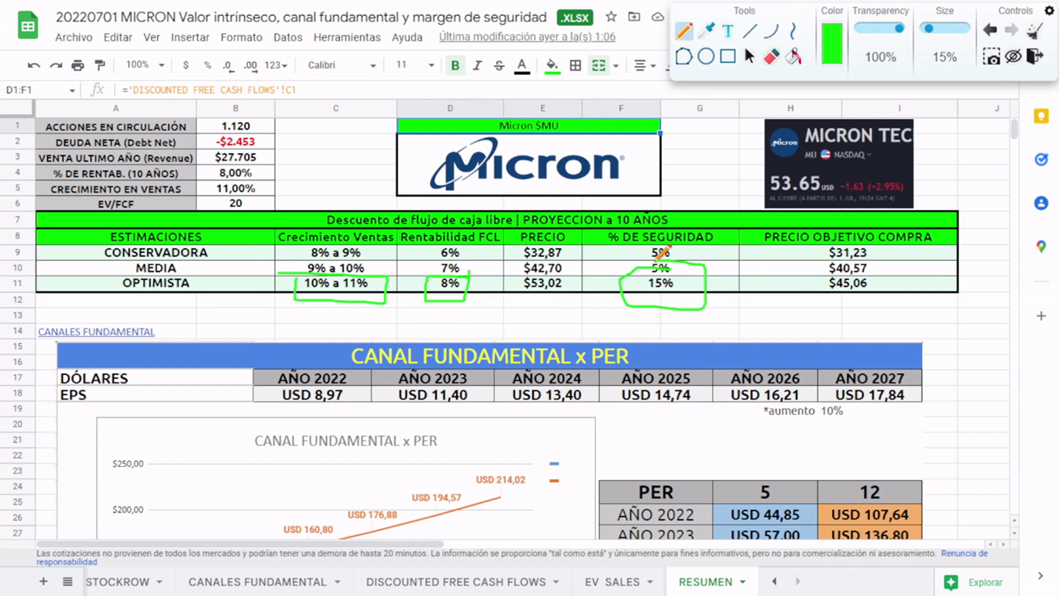
left_click(1033, 35)
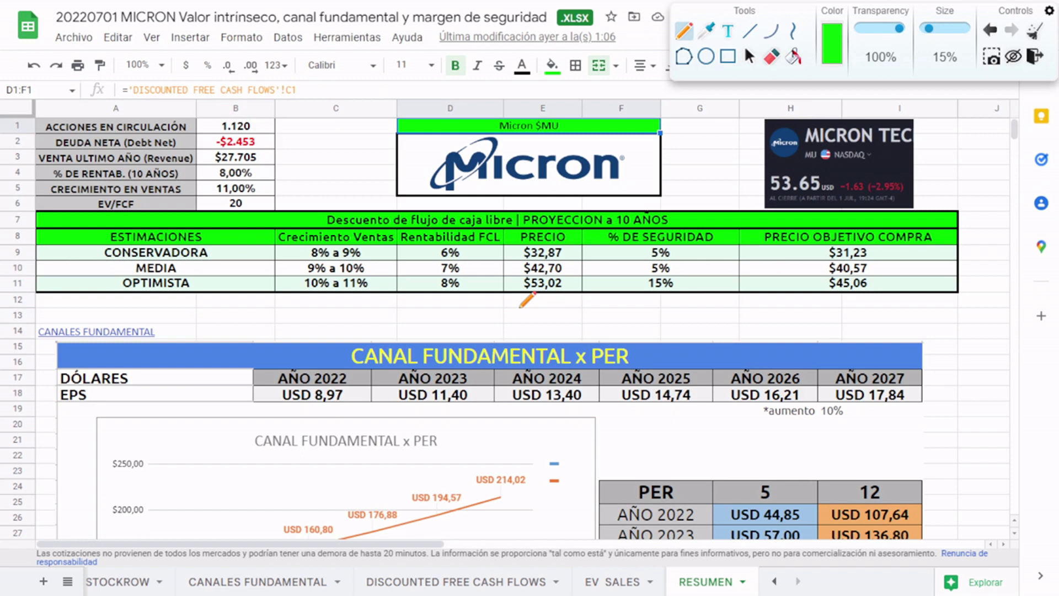
Follow the CANALES FUNDAMENTAL link beneath the estimates table to its sheet
left_click(749, 56)
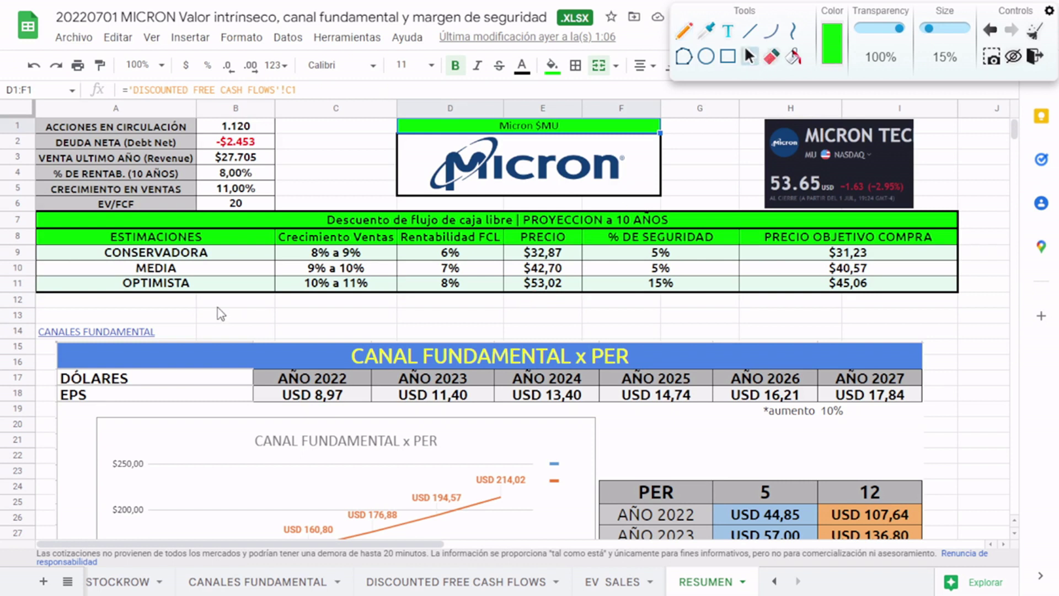
left_click(112, 334)
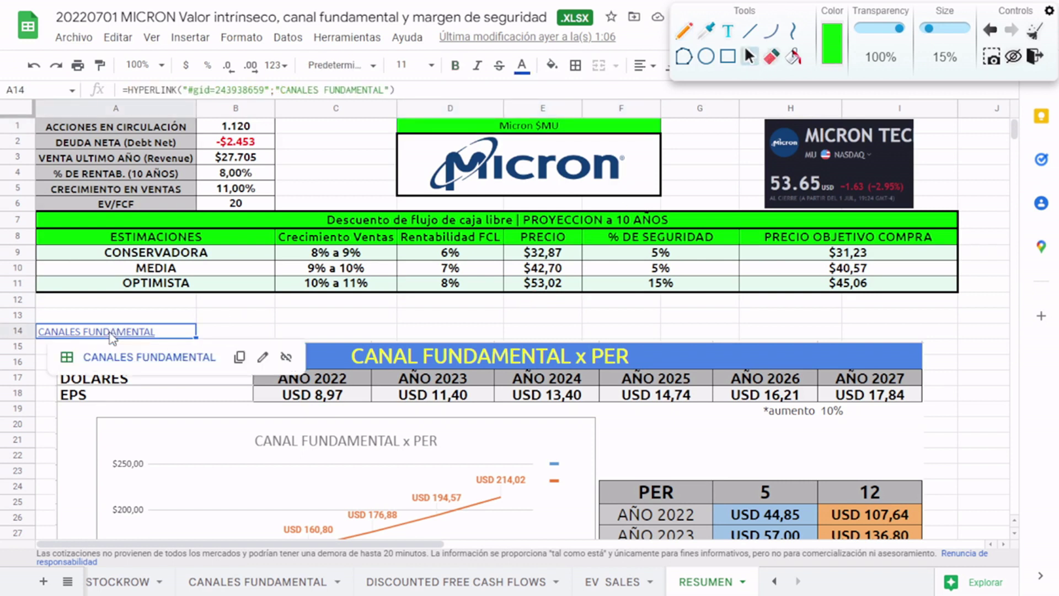
left_click(122, 359)
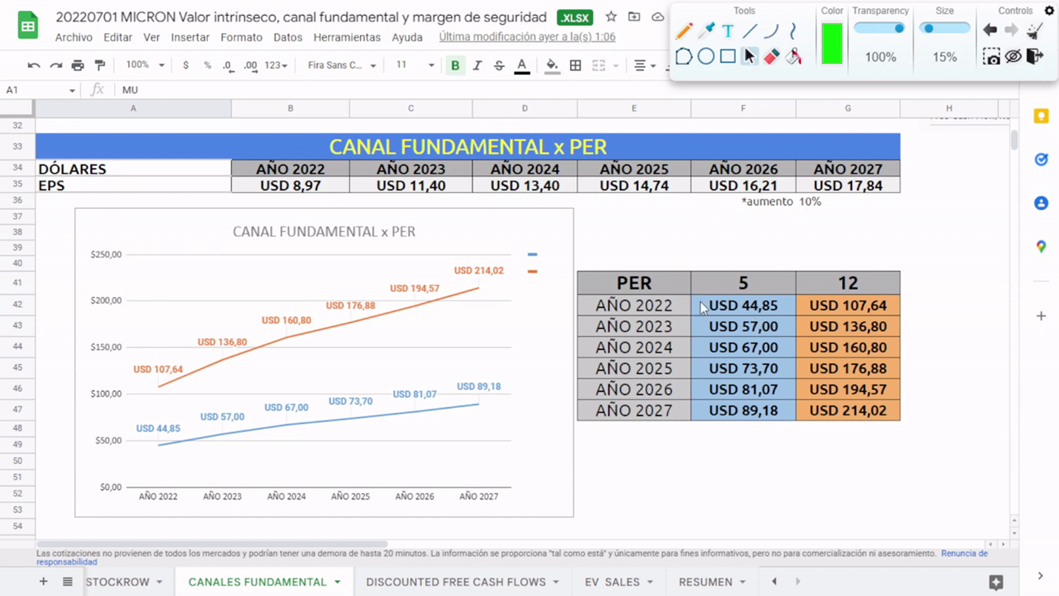
Set the higher PER multiple of the fundamental channel table to 10 and the lower one to 4
left_click(730, 283)
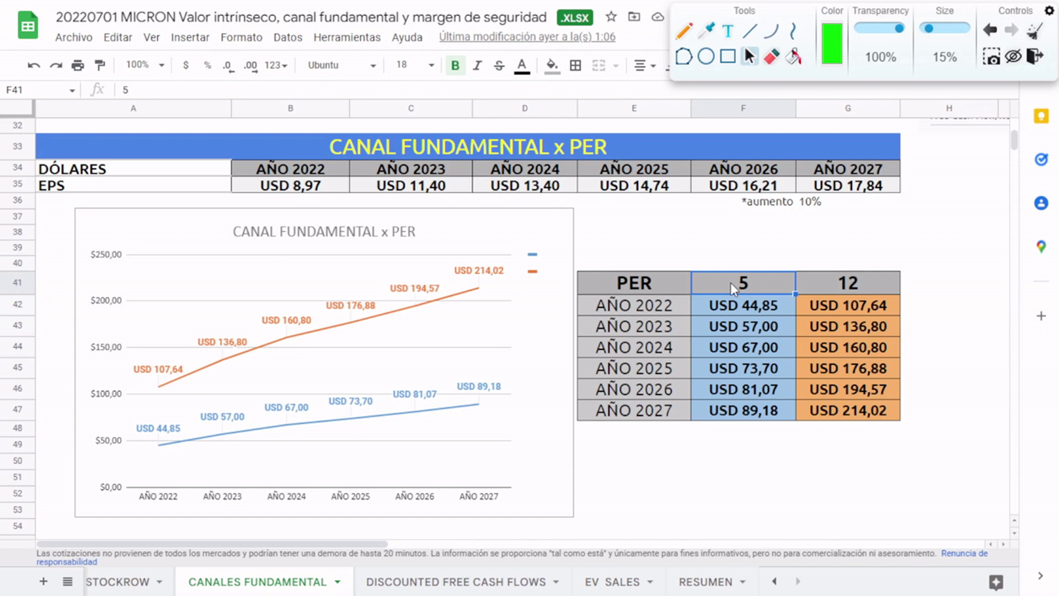
left_click(853, 292)
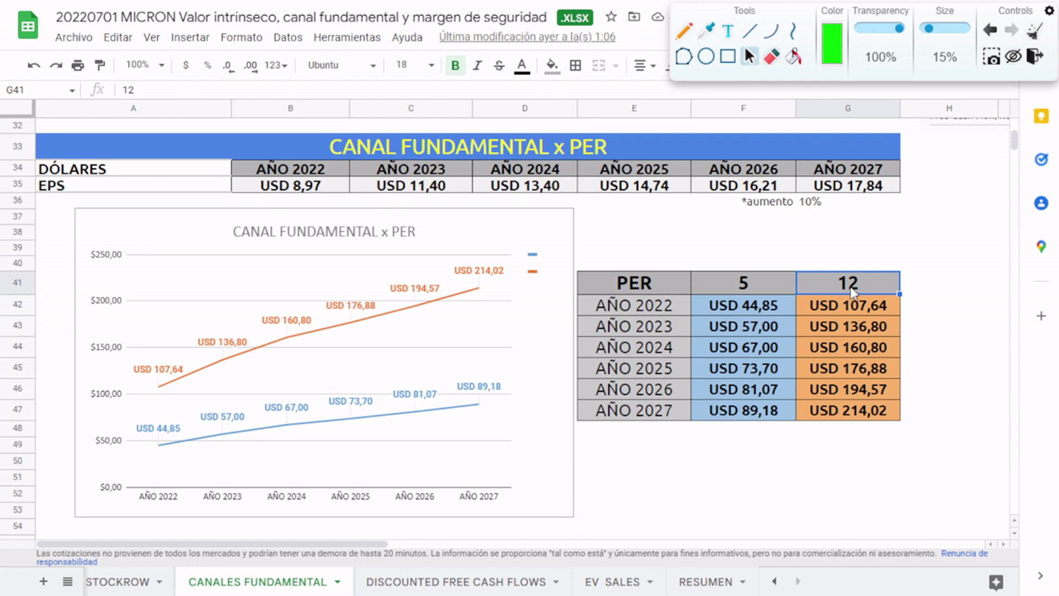
type("10")
key("Return")
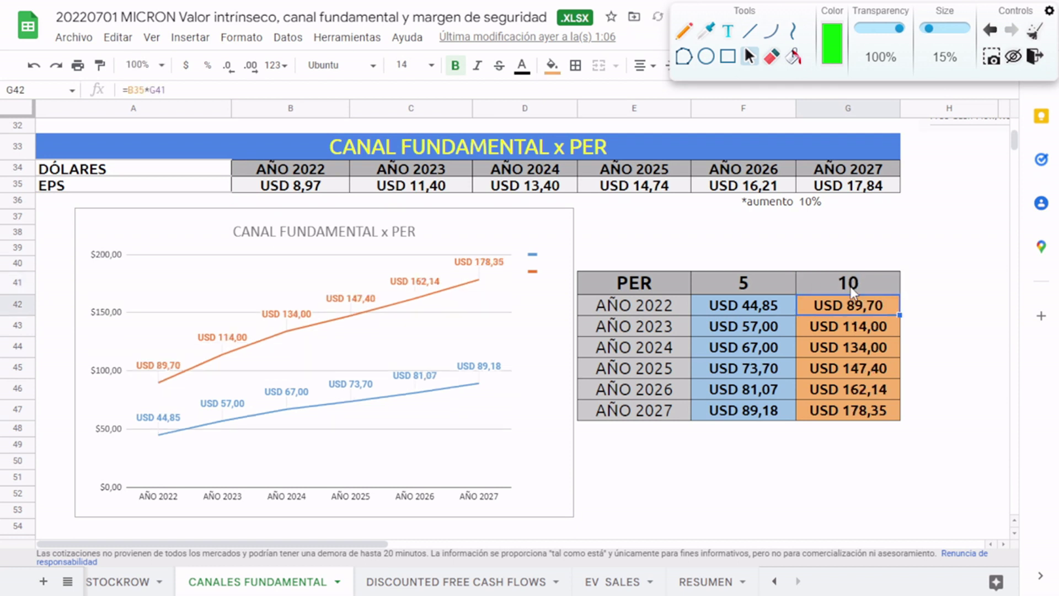
key("Up")
key("Left")
type("4")
key("Return")
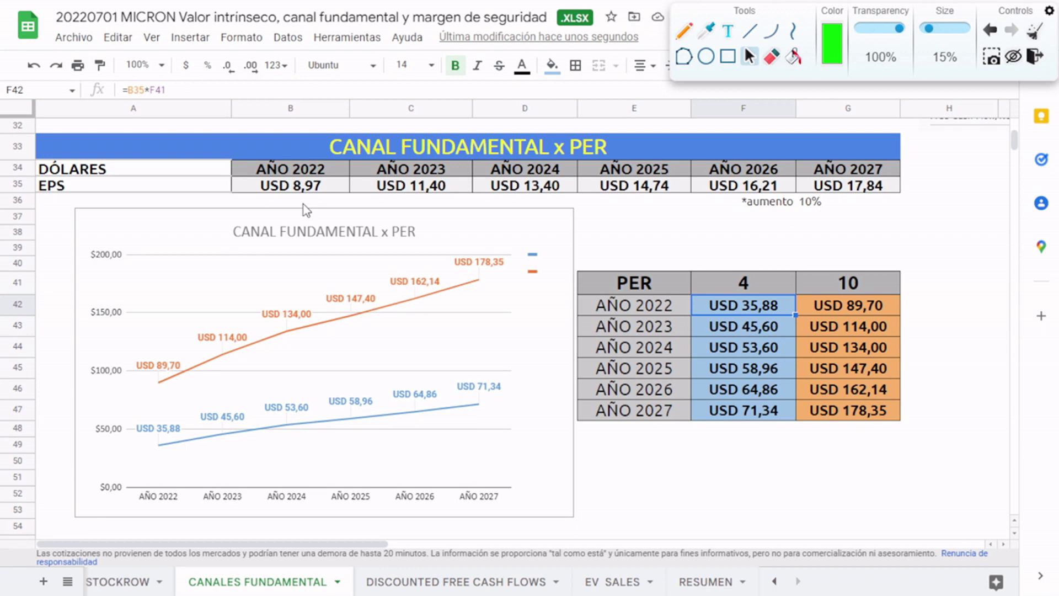
Restore the fundamental channel's lower PER multiple to 5 and its higher one to 12
left_click(763, 287)
type("5")
key("Return")
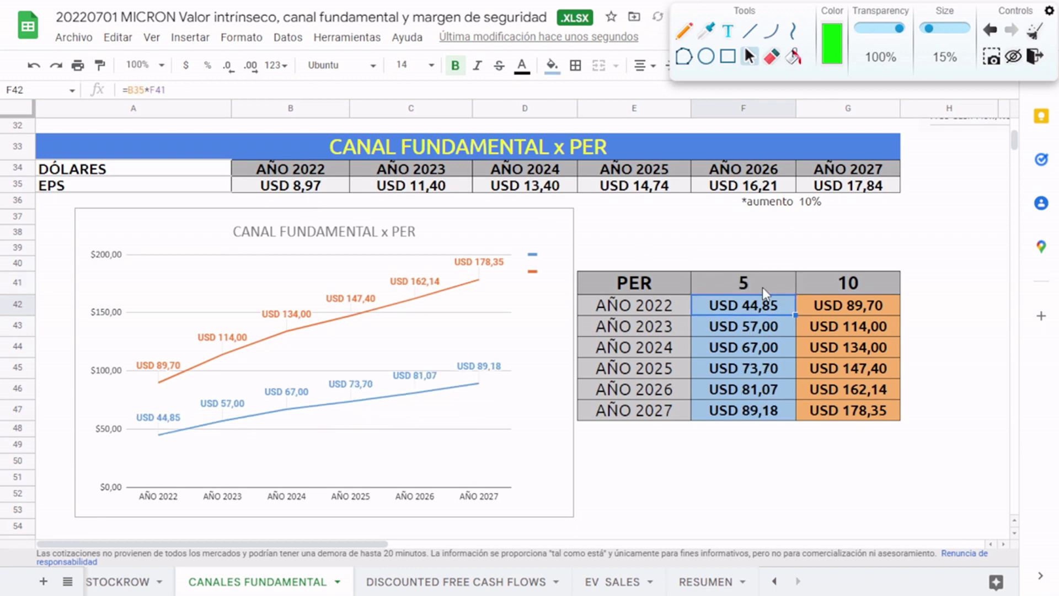
left_click(763, 287)
key("Tab")
type("12")
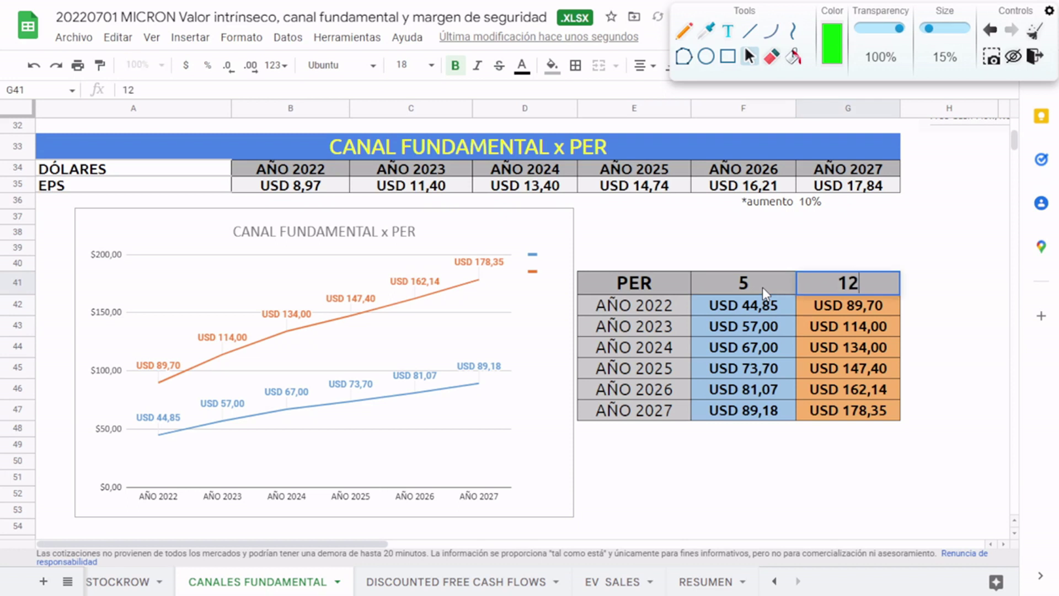
key("Return")
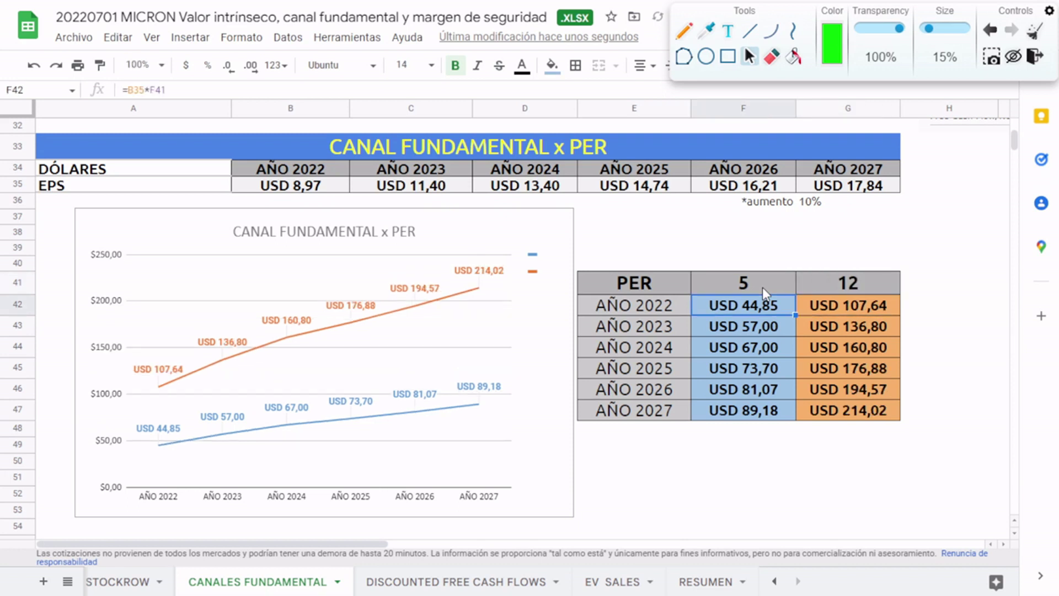
Tick the AÑO 2022 prices, circle the chart's lower 2022 value, mark both channel lines, and clear the marks
left_click(686, 33)
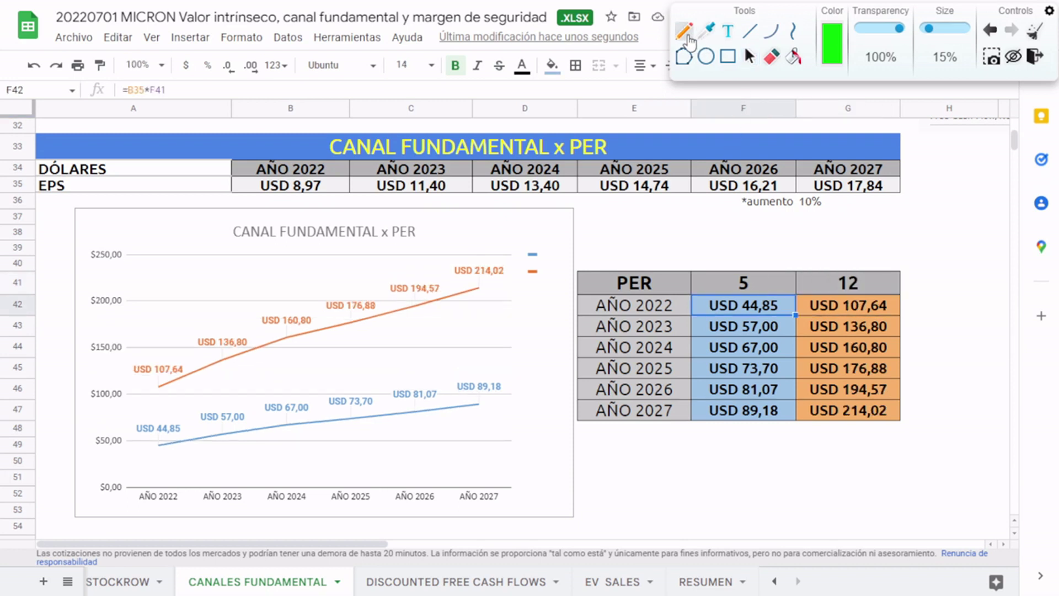
left_click_drag(681, 301, 691, 293)
left_click_drag(894, 300, 902, 293)
mouse_move(162, 417)
left_mouse_down()
mouse_move(163, 430)
mouse_move(166, 398)
mouse_move(145, 472)
mouse_move(124, 432)
mouse_move(408, 417)
left_mouse_up()
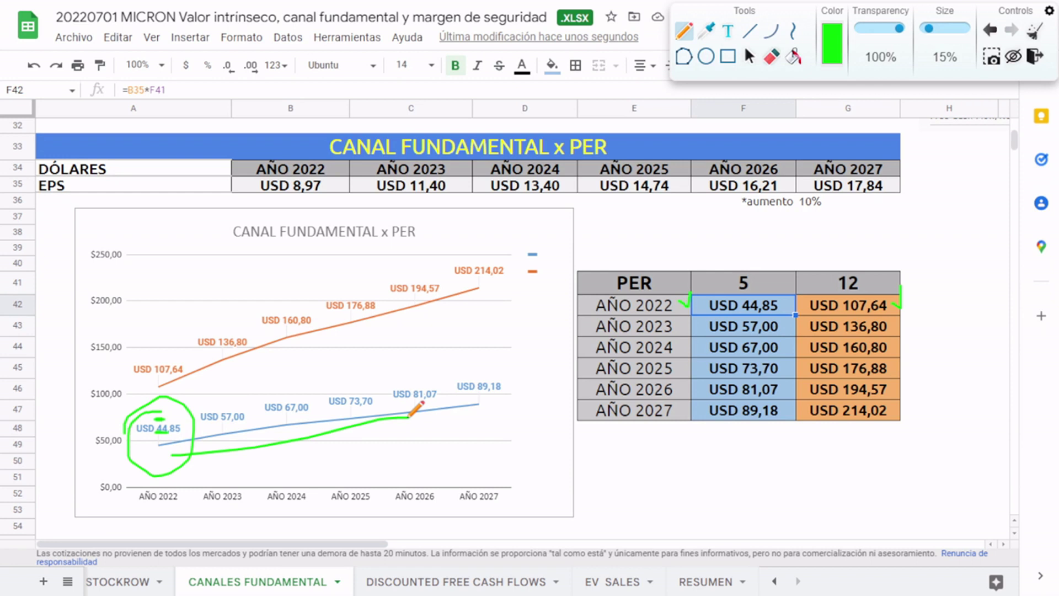
left_click_drag(178, 284, 192, 314)
mouse_move(389, 484)
left_mouse_down()
mouse_move(361, 443)
mouse_move(363, 453)
left_mouse_up()
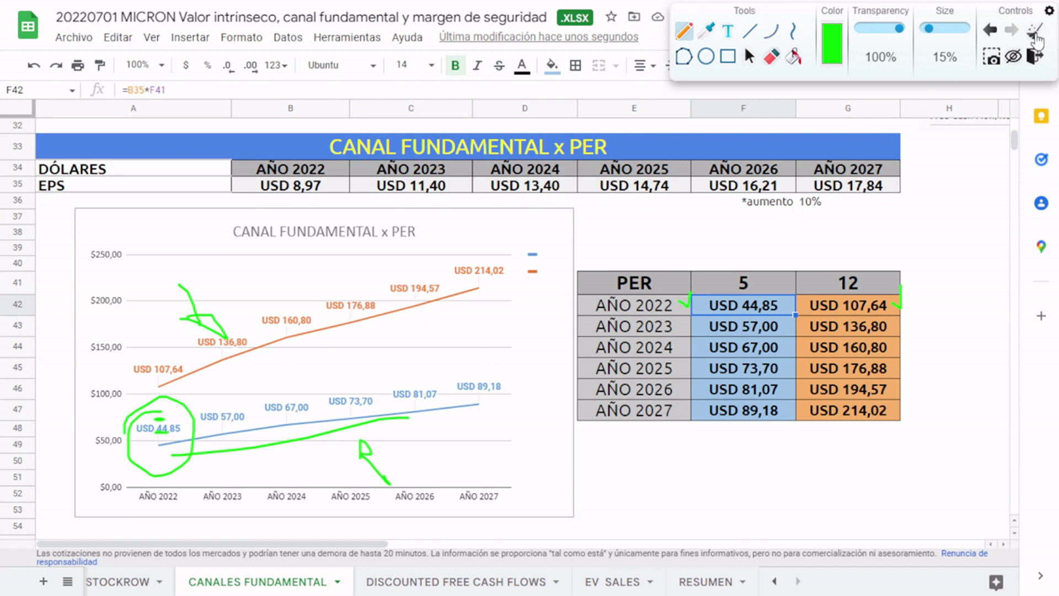
left_click(1033, 34)
Set the lower PER multiple in the fundamental channel table to 4
left_click(750, 55)
left_click(745, 283)
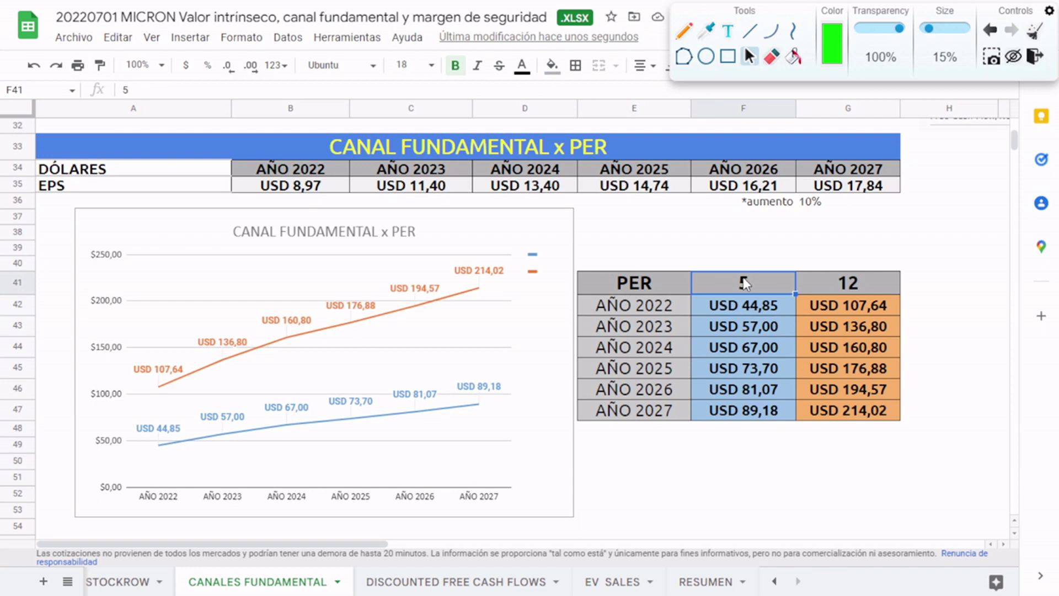
type("4")
key("Return")
left_click(743, 283)
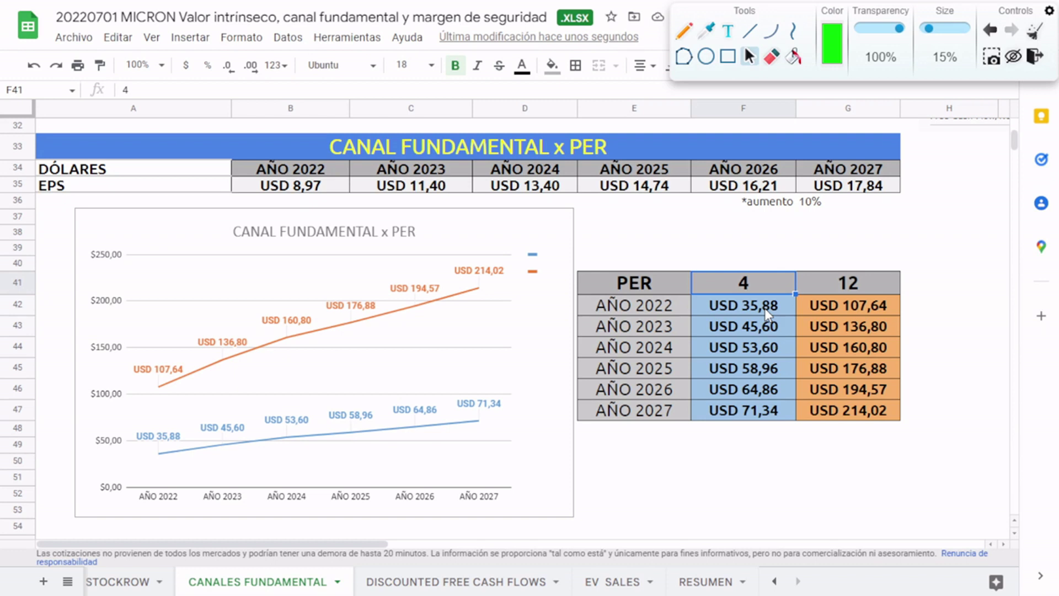
Outline the 2023 and 2024 prices under PER 4, circle the chart's lower line from 2022 to 2024, and clear the marks
left_click(688, 37)
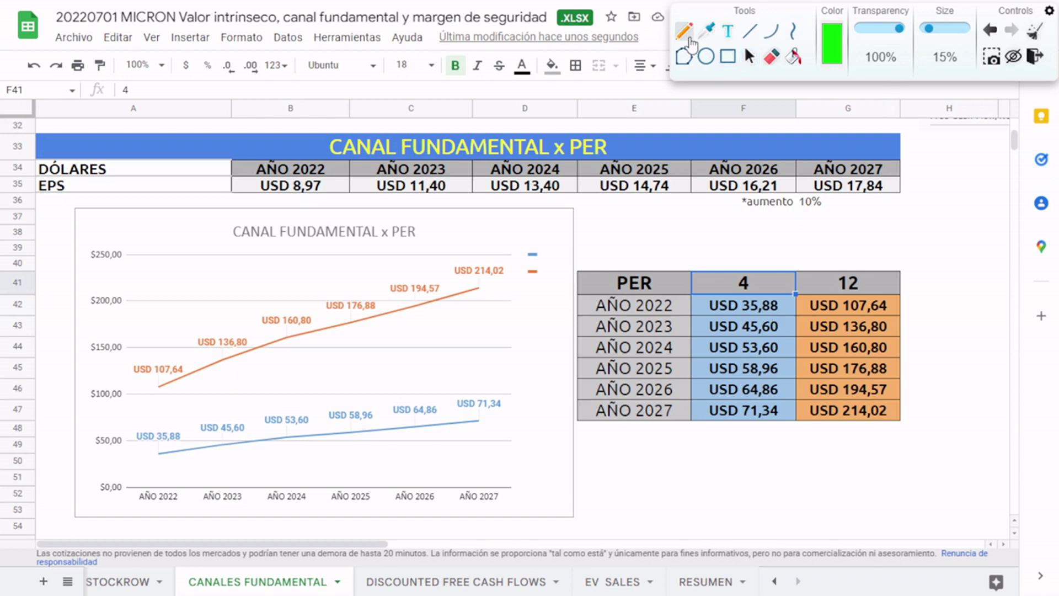
mouse_move(765, 319)
left_mouse_down()
mouse_move(754, 332)
mouse_move(778, 314)
left_mouse_up()
mouse_move(728, 331)
left_mouse_down()
mouse_move(730, 348)
mouse_move(789, 357)
mouse_move(777, 334)
left_mouse_up()
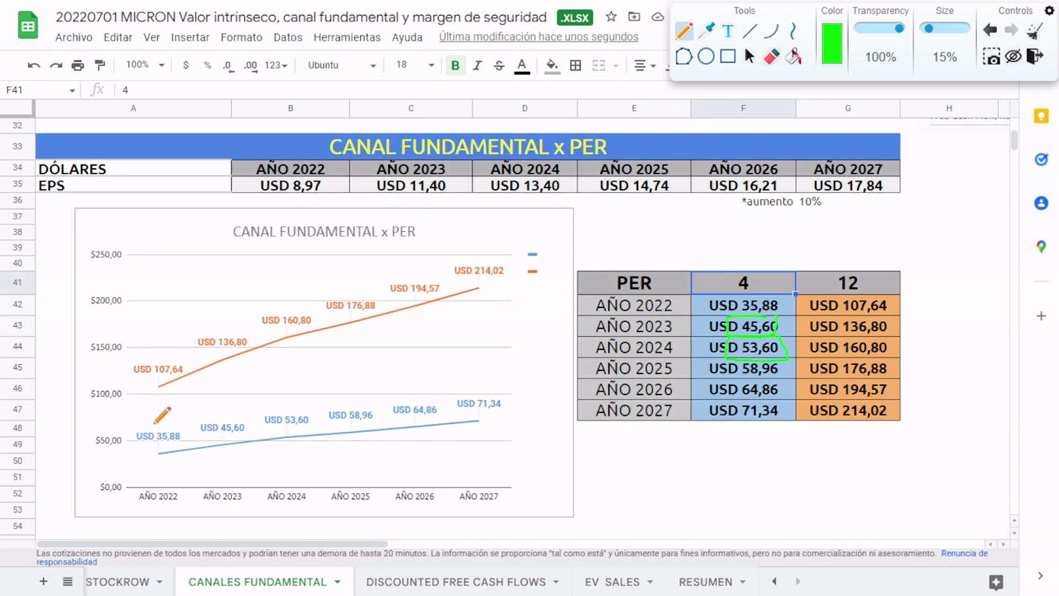
left_click_drag(139, 425, 428, 451)
mouse_move(304, 420)
left_mouse_down()
mouse_move(289, 405)
mouse_move(122, 436)
mouse_move(348, 400)
mouse_move(214, 405)
left_mouse_up()
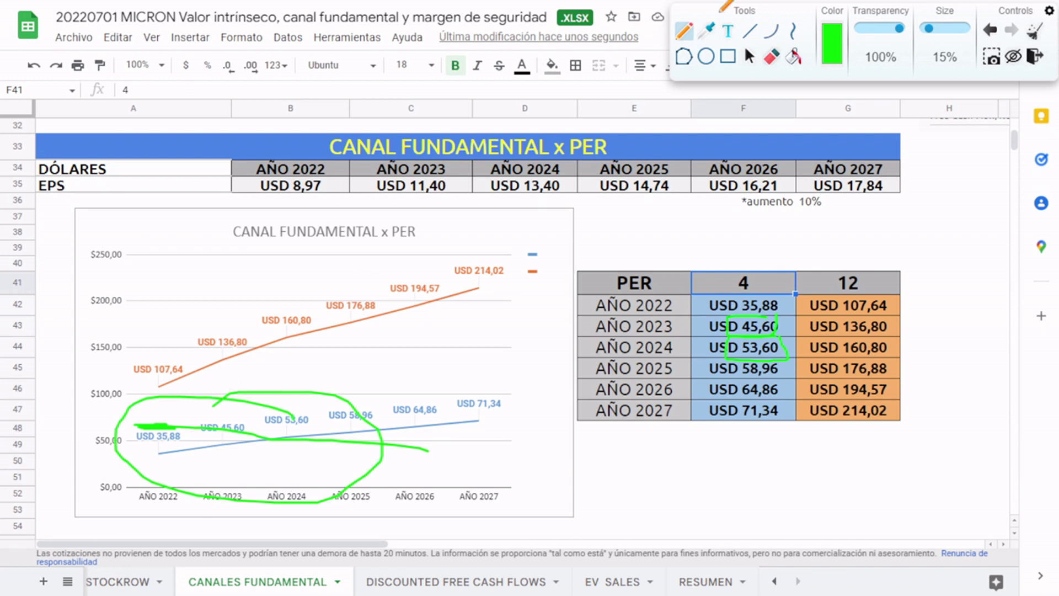
left_click(1035, 31)
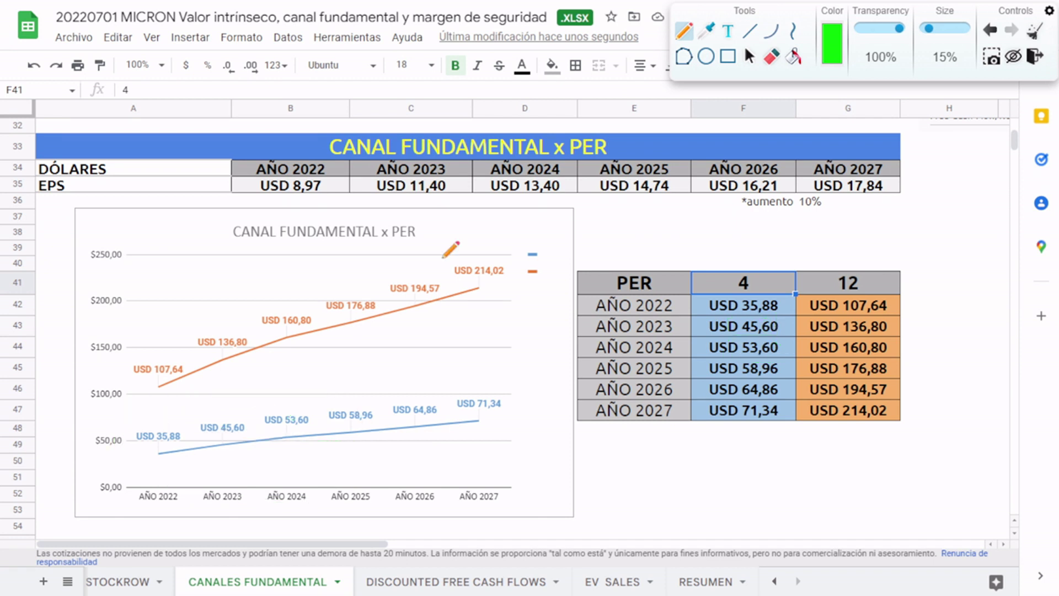
Mark the chart's upper 2022 point and circle the higher PER multiple, set that multiple to 10, and clear the marks
left_click(166, 395)
mouse_move(856, 264)
left_mouse_down()
mouse_move(831, 294)
mouse_move(798, 266)
left_mouse_up()
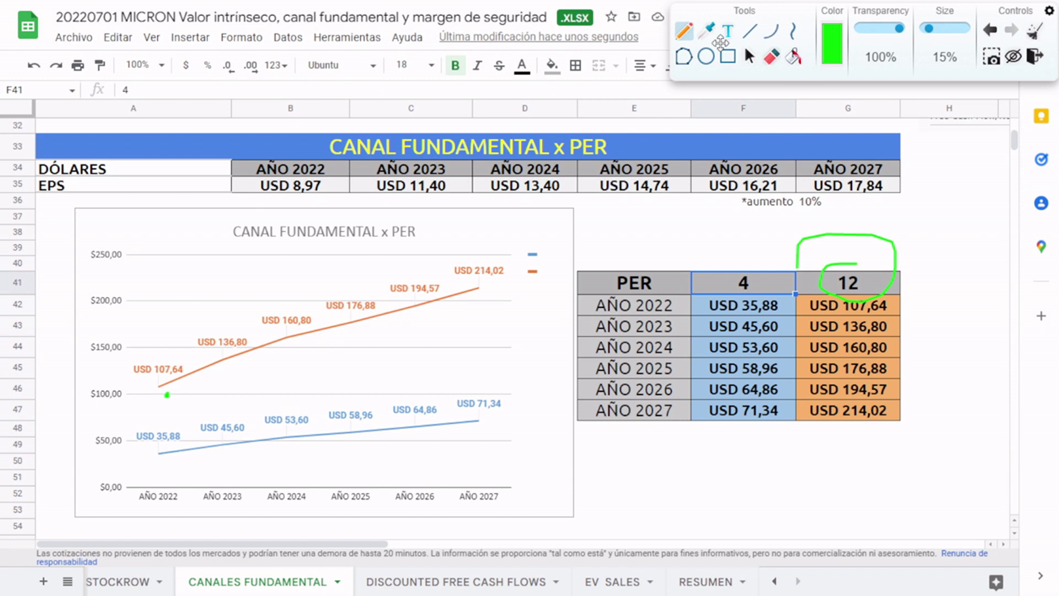
left_click(748, 55)
left_click(842, 284)
type("10")
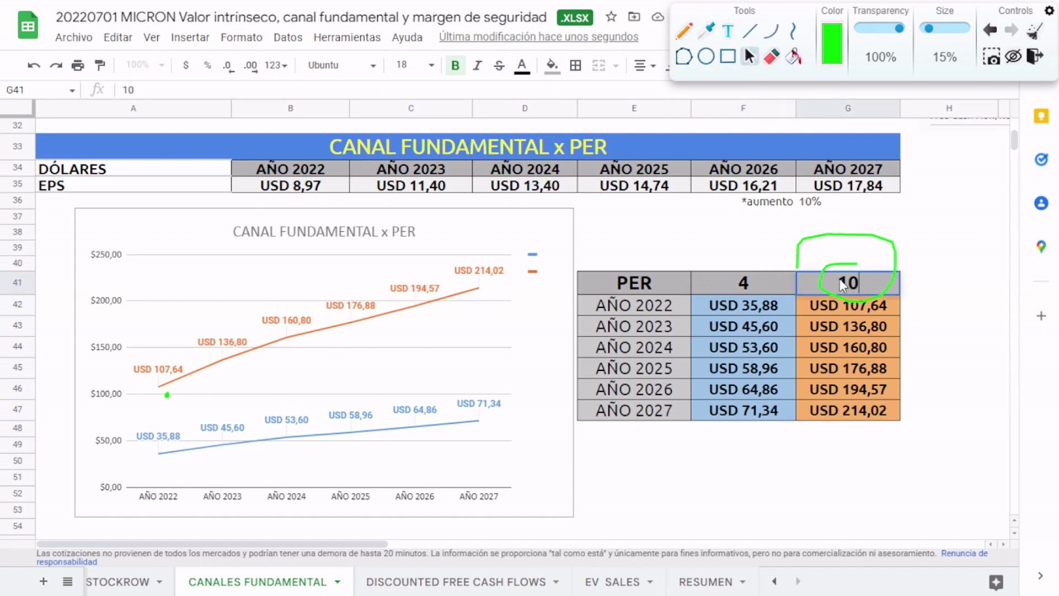
key("Return")
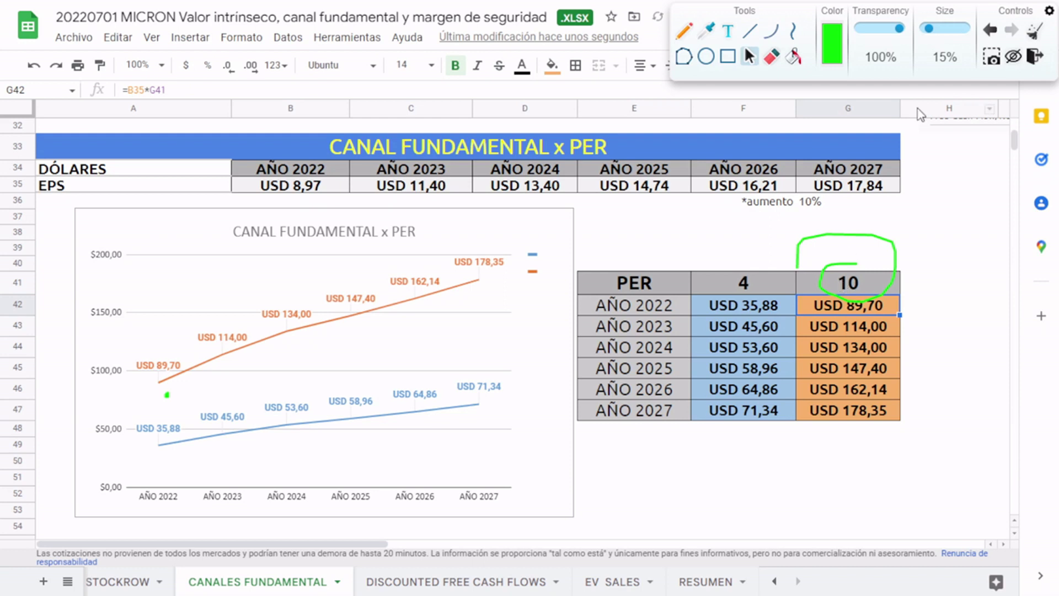
left_click(1036, 34)
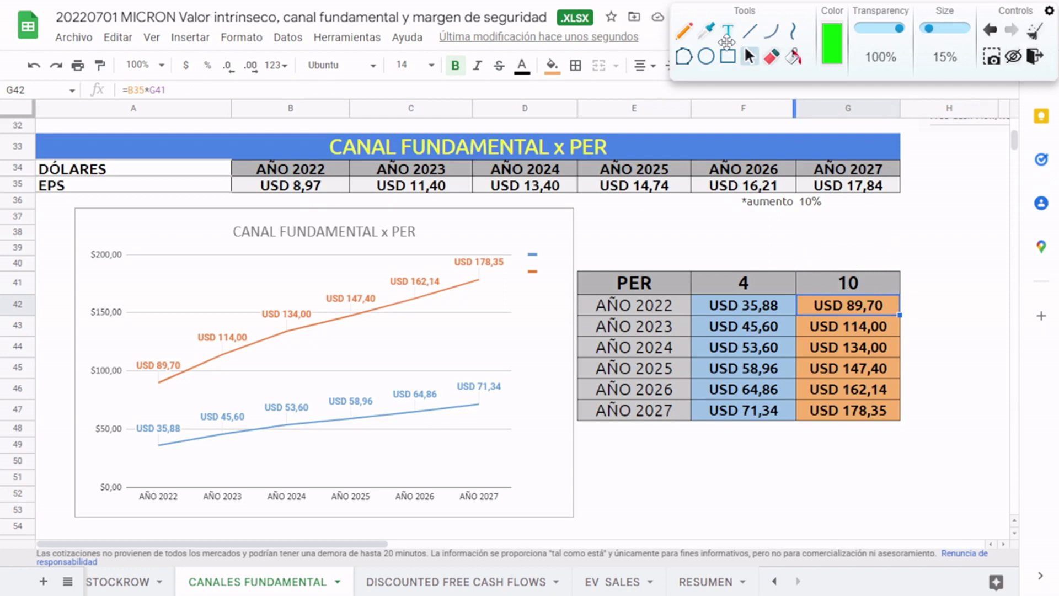
Mark the AÑO 2022, AÑO 2023 and AÑO 2024 prices under PER 10 with green freehand ticks
left_click(685, 32)
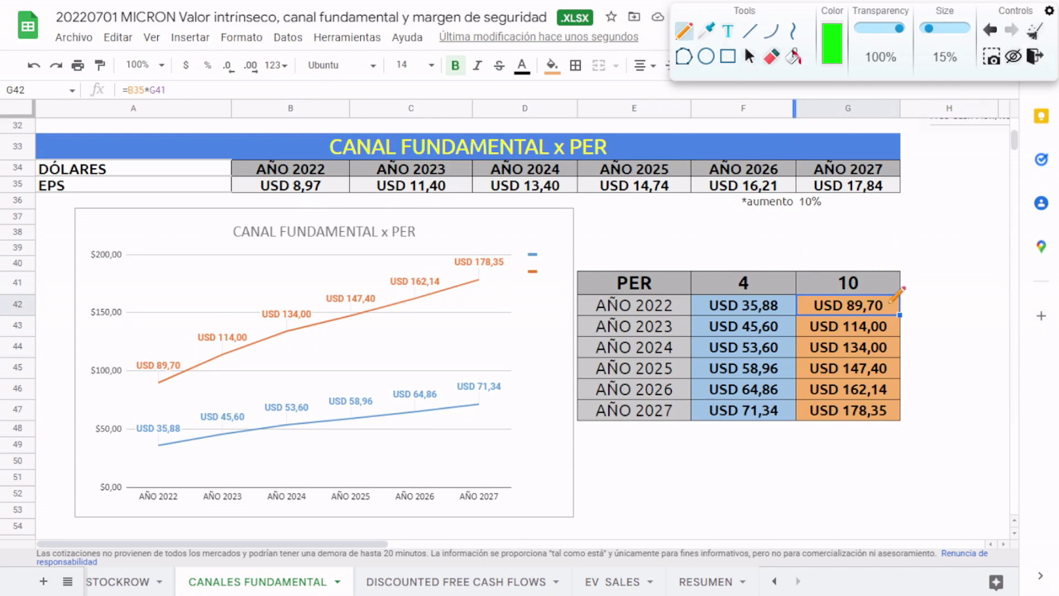
left_click_drag(895, 270, 894, 310)
left_click_drag(897, 332, 899, 356)
left_click(750, 56)
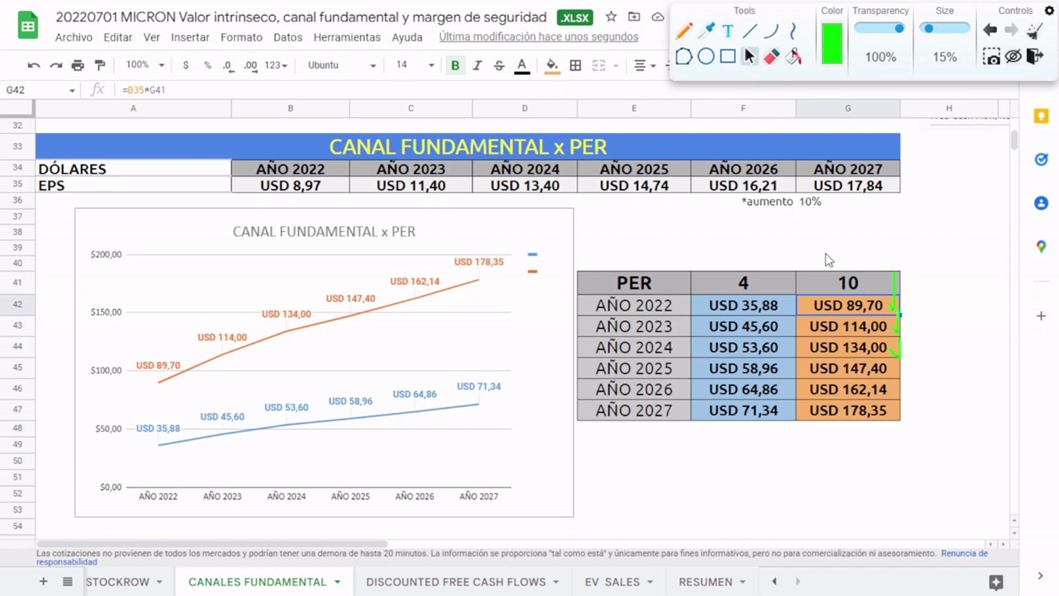
Set the higher PER multiple in the fundamental channel table to 8
left_click_drag(656, 305, 839, 327)
left_click(837, 284)
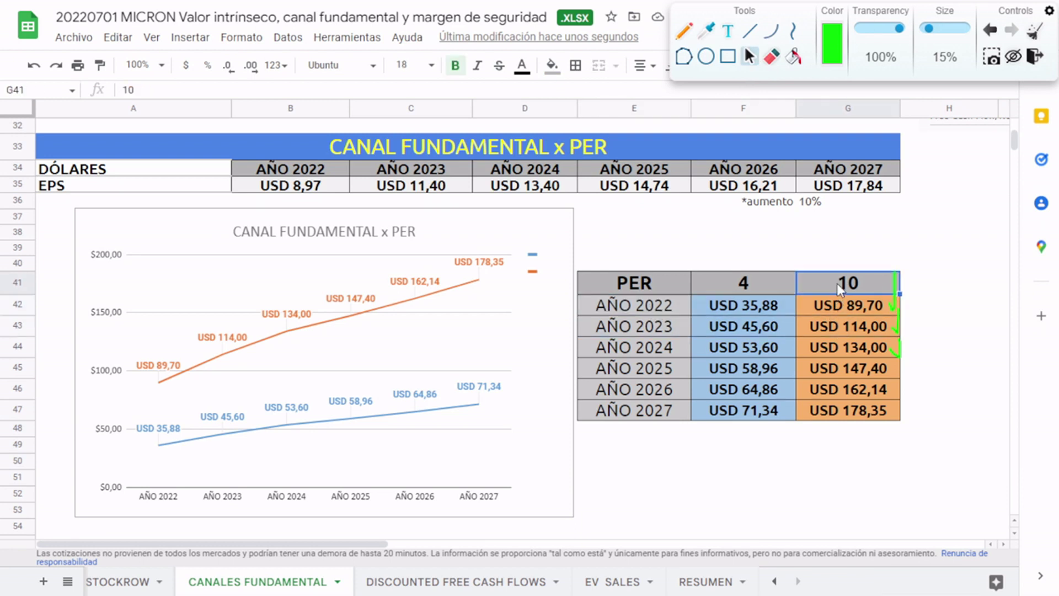
type("8")
key("Return")
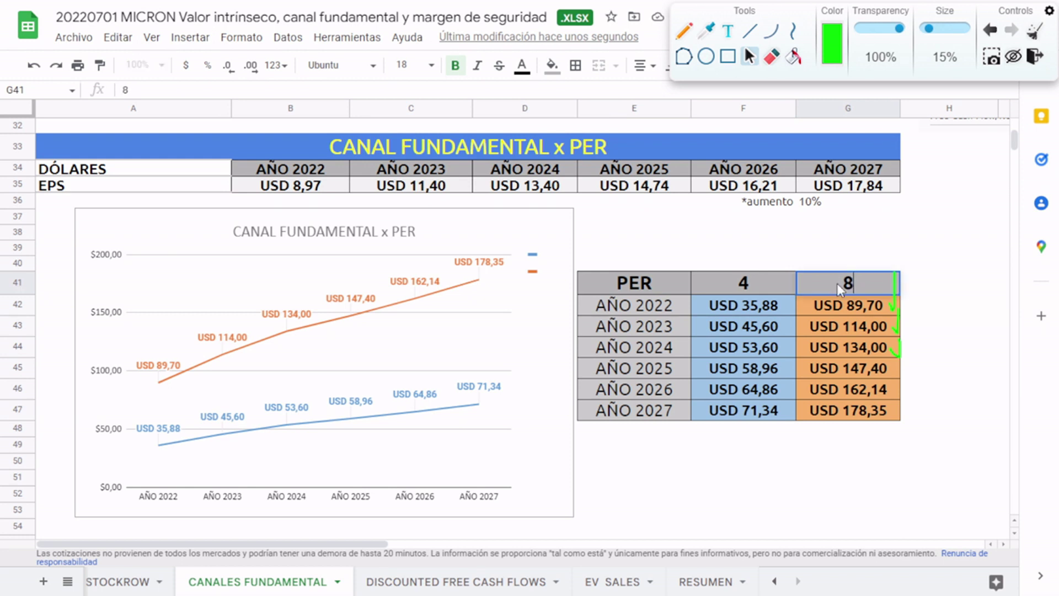